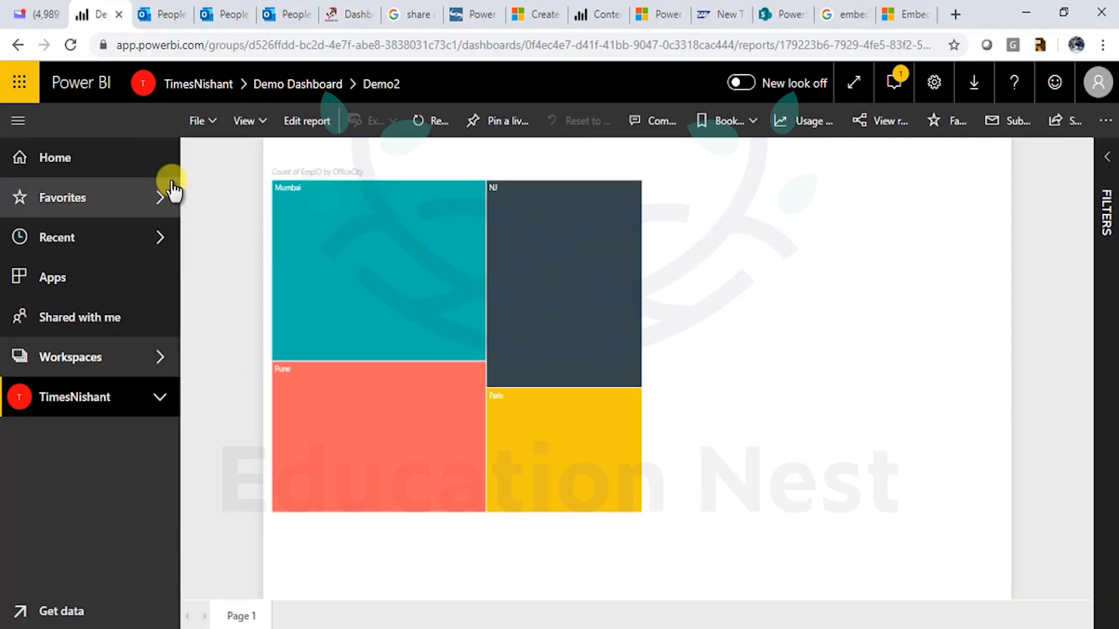
Open the secure embed code for the Demo2 report and examine its embed link and the full iframe HTML.
click(201, 121)
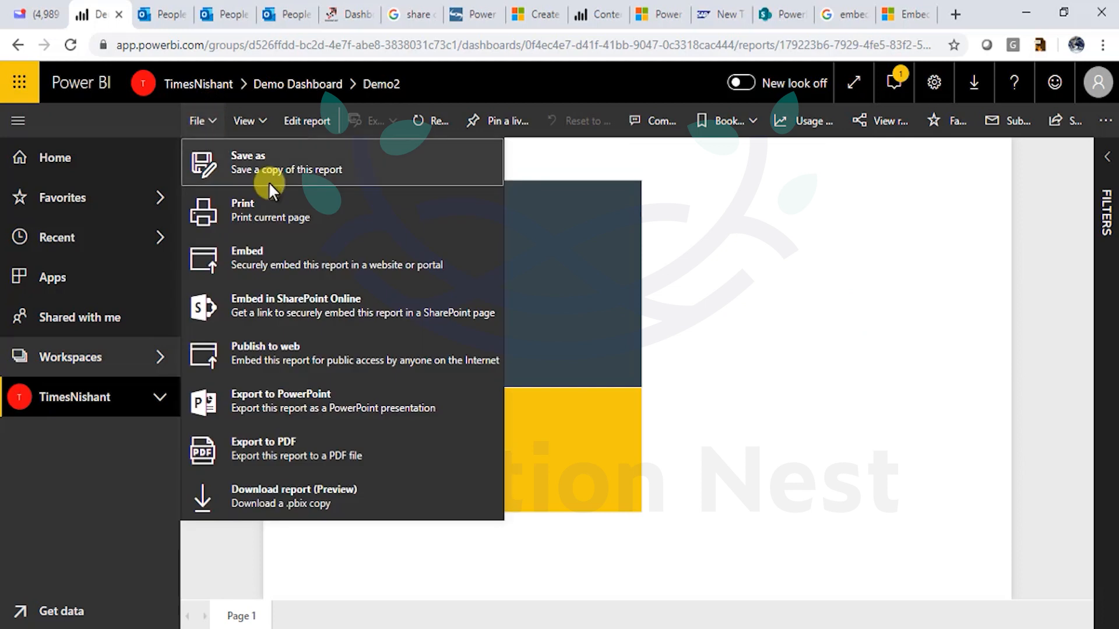
click(275, 262)
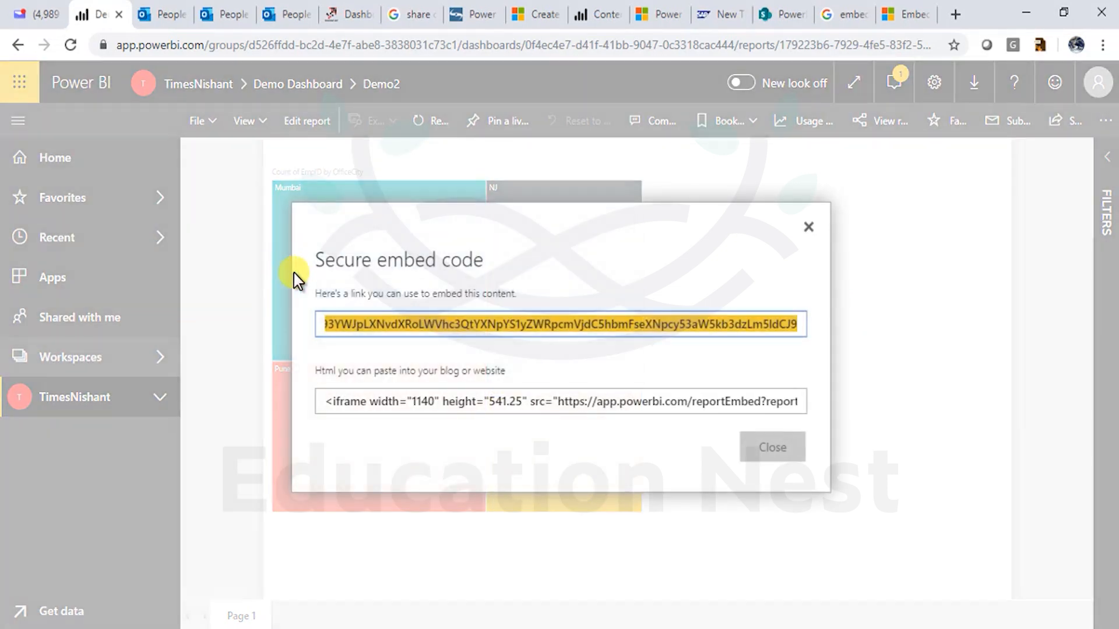
click(520, 404)
click(685, 323)
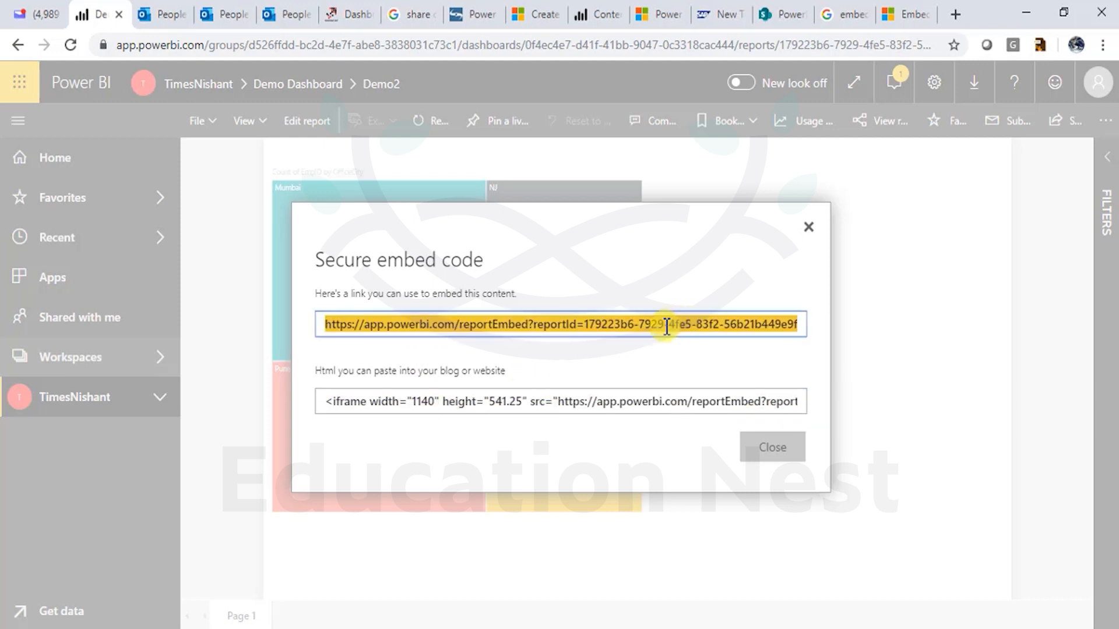
click(584, 400)
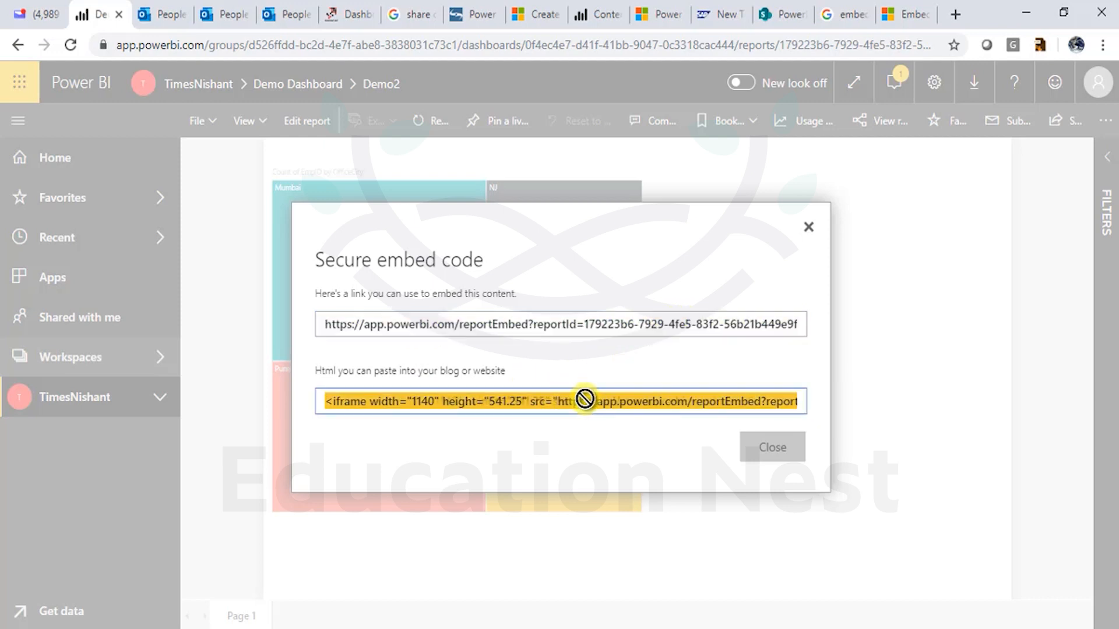
click(557, 403)
drag(569, 401, 525, 403)
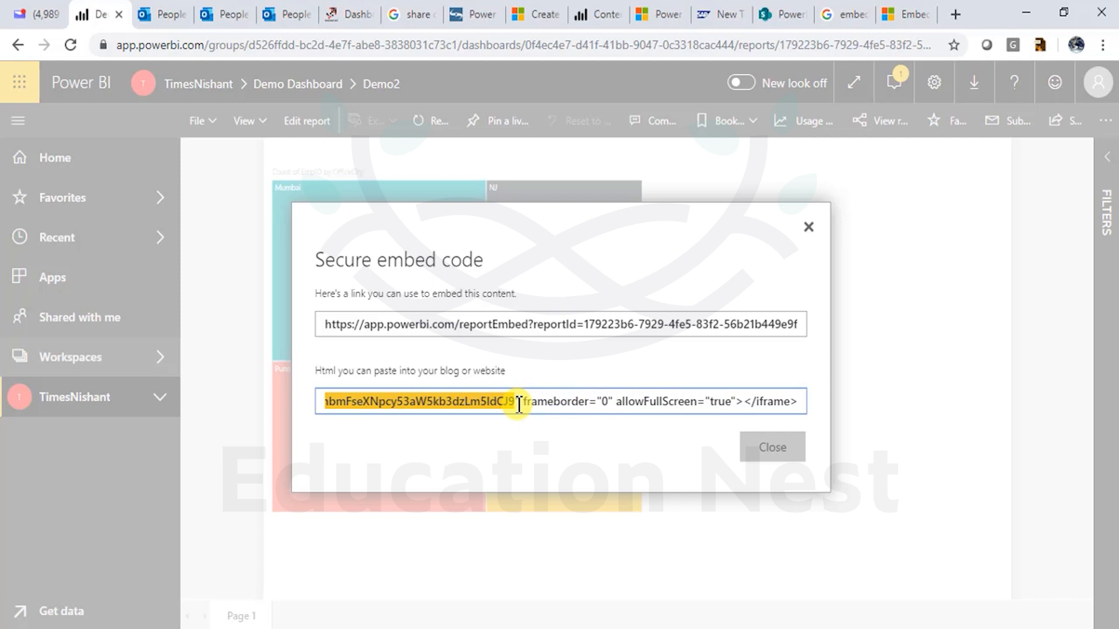
key(ctrl+a)
Copy the report's secure embed link and paste it into a new Notepad document.
click(751, 324)
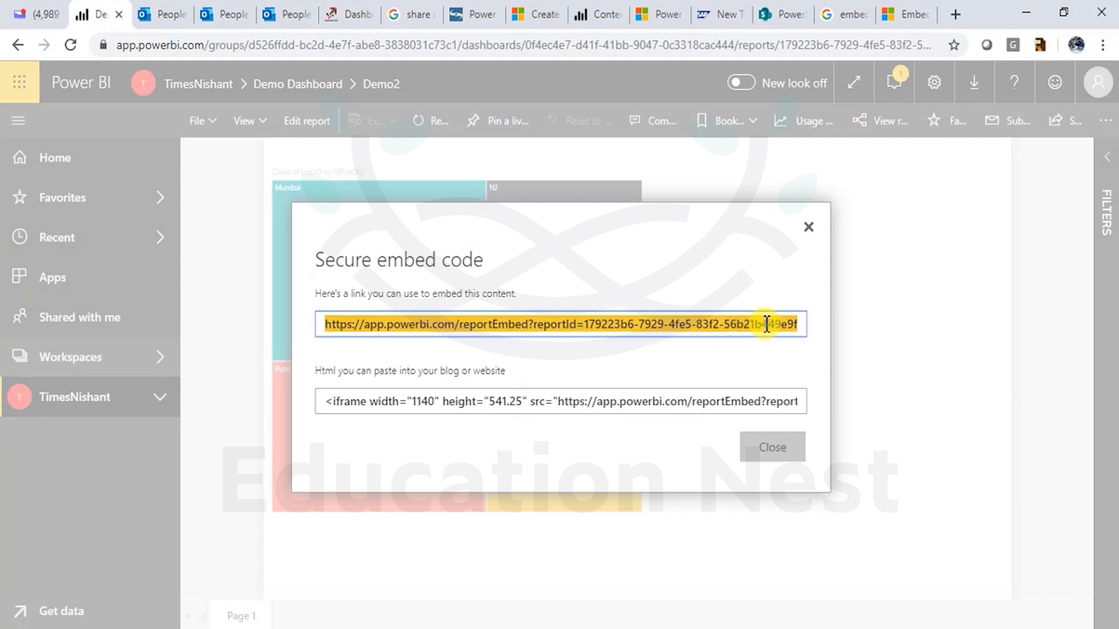
click(764, 320)
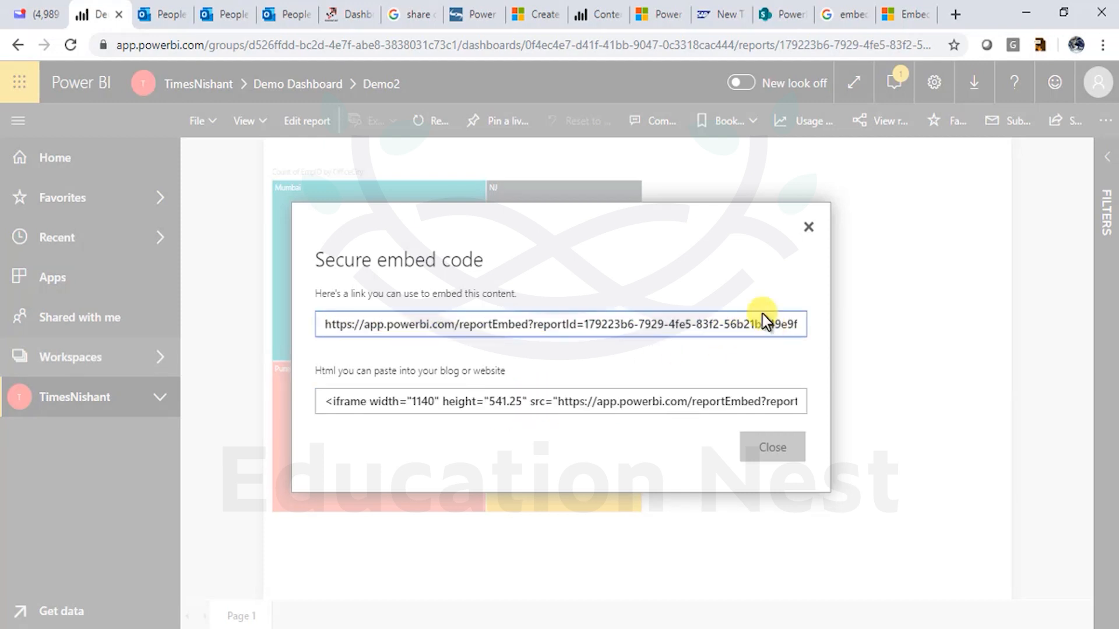
click(704, 328)
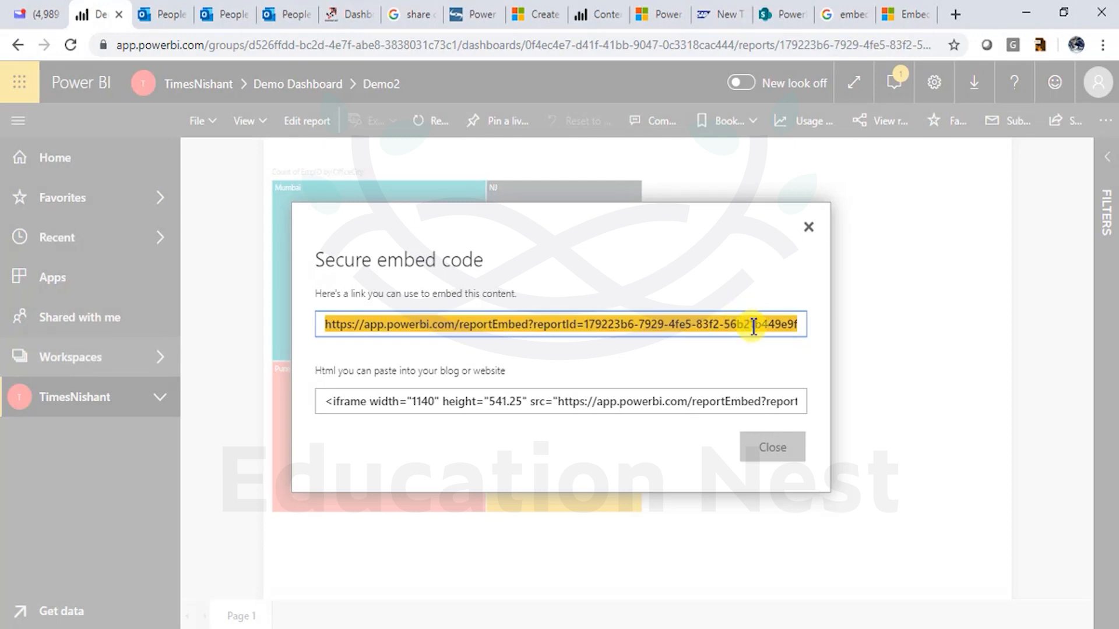
key(super)
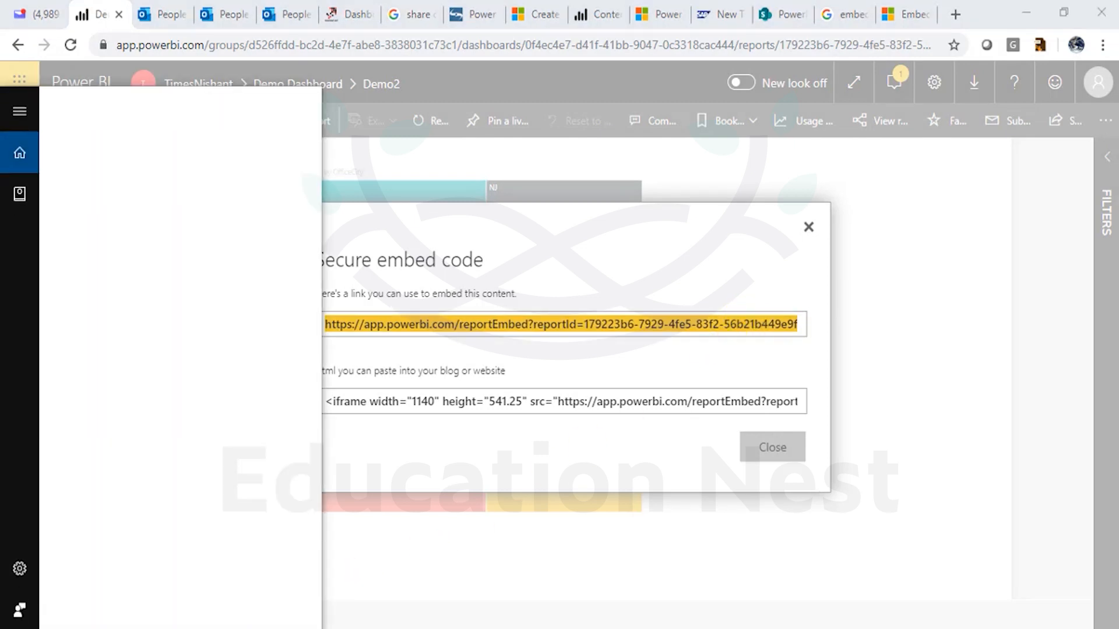
text(notepad)
key(Return)
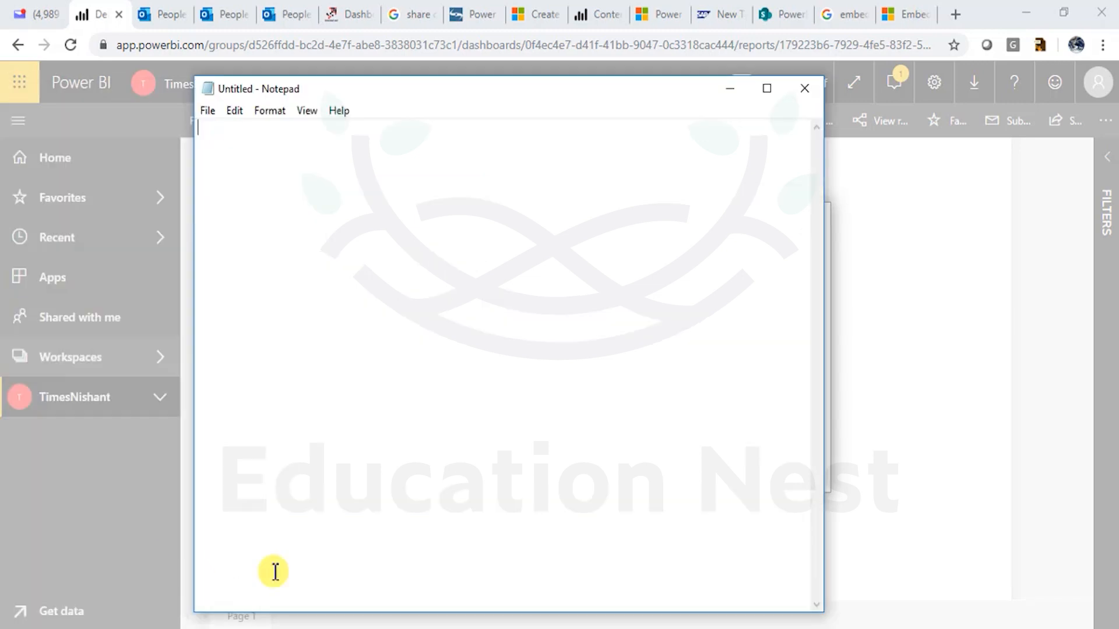
text(https://app.powerbi.com/reportEmbed?reportId=179223b6-7929-4fe5-83f2-56b21b449e9f&groupId=d526ffdd-bc2d-4e7f-abe8-3838031c73c1&autoAuth=true&ctid=31171dd7-fc01-4090-a851-7f1bbcd7e048&config=eyJjbHVzdGVyVXJsIjoiaHR0cHM6Ly93YWJpLXNvdXRoLWVhc3QtYXNpYS1yZWRpcmVjdC5hbmFseXNpcy53aW5kb3dzLm5ldCJ9)
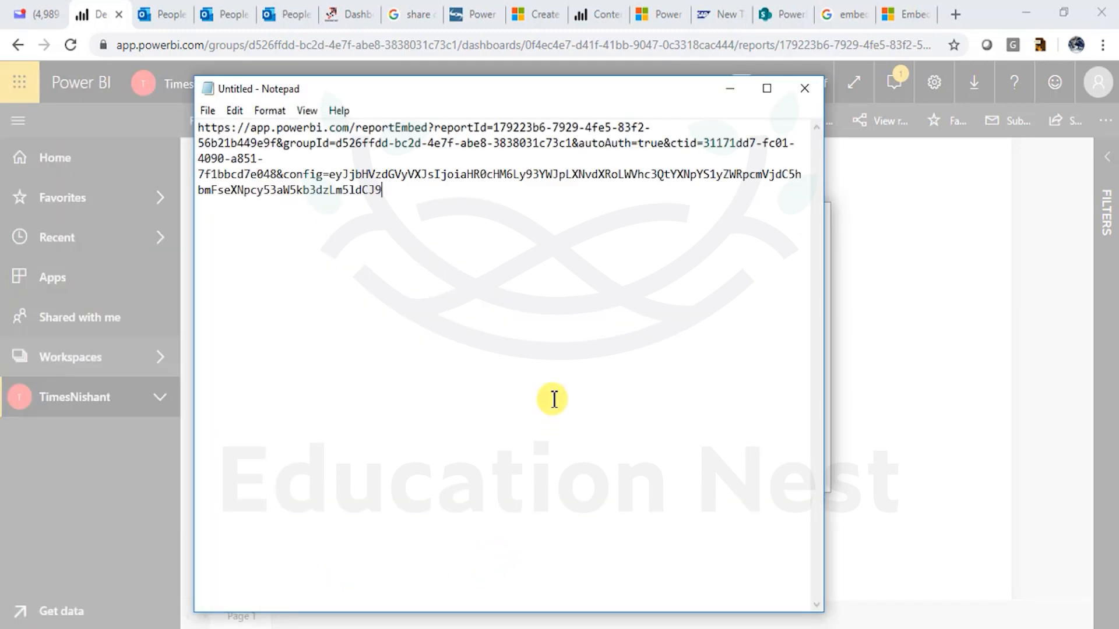
Copy the iframe HTML from the secure embed code dialog in Power BI and paste it below the link in Notepad.
click(874, 314)
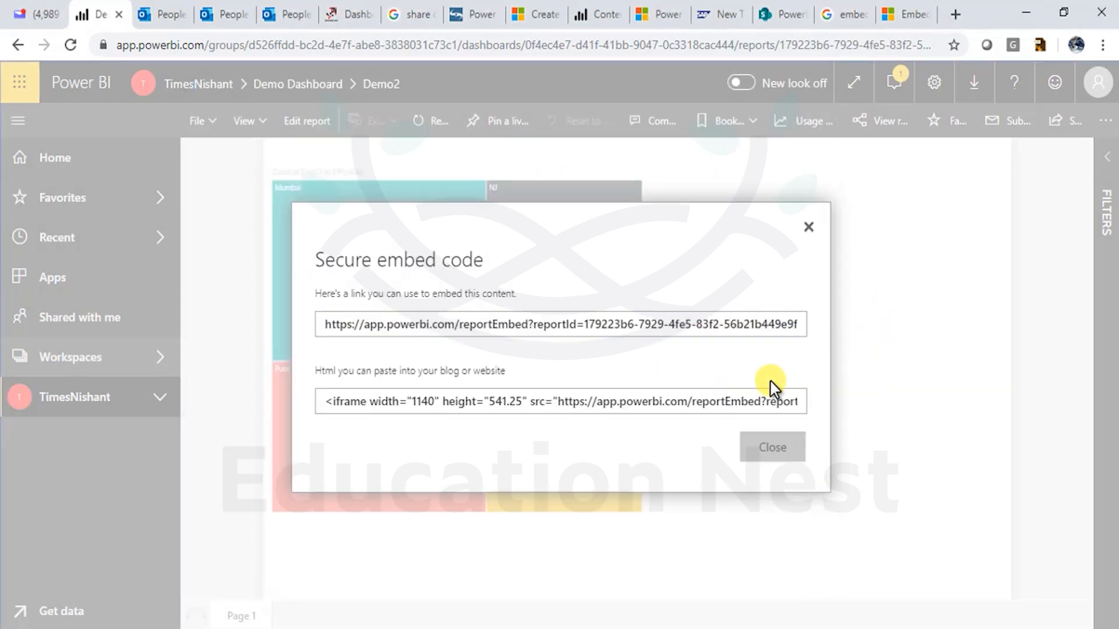
click(561, 402)
click(566, 402)
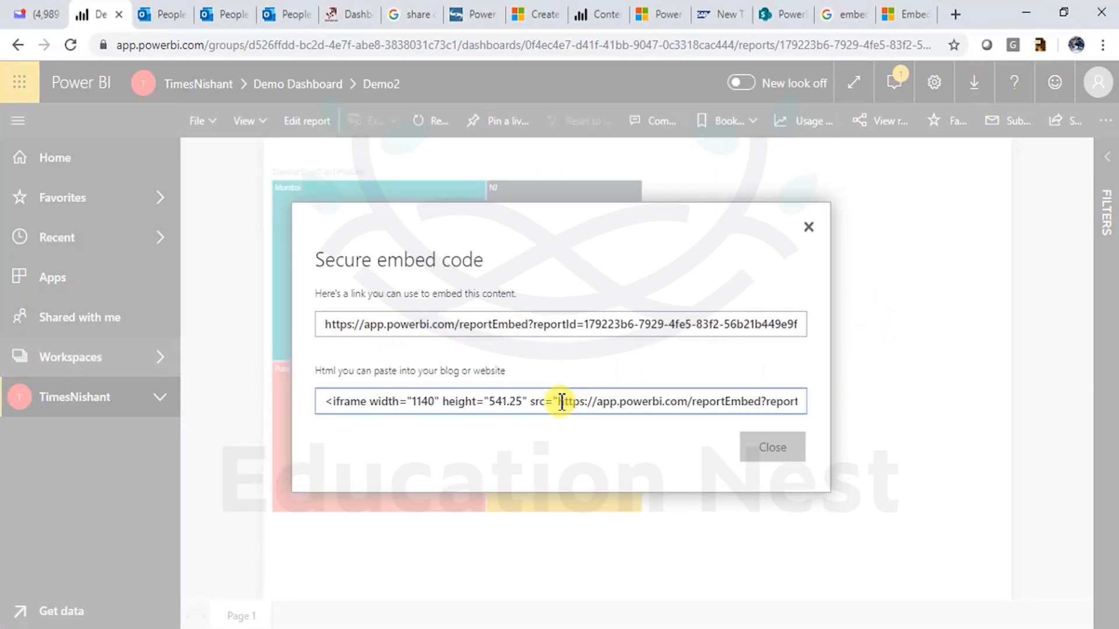
click(560, 402)
key(alt+Tab)
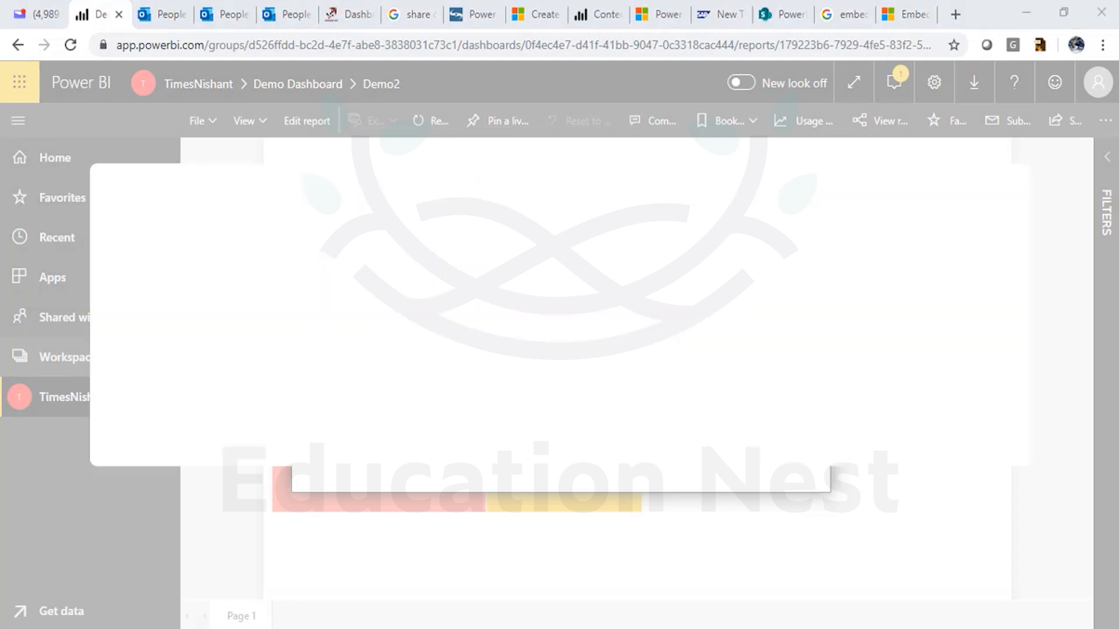
text(<iframe width="1140" height="541.25" src="https://app.powerbi.com/reportEmbed?reportId=179223b6-7929-4fe5-83f2-56b21b449e9f&groupId=d526ffdd-bc2d-4e7f-abe8-3838031c73c1&autoAuth=true&ctid=31171dd7-fc01-4090-a851-7f1bbcd7e048&config=eyJjbHVzdGVyVXJsIjoiaHR0cHM6Ly93YWJpLXNvdXRoLWVhc3QtYXNpYS1yZWRpcmVjdC5hbmFseXNpcy53aW5kb3dzLm5ldCJ9" frameborder="0" allowFullScreen="true"></iframe>)
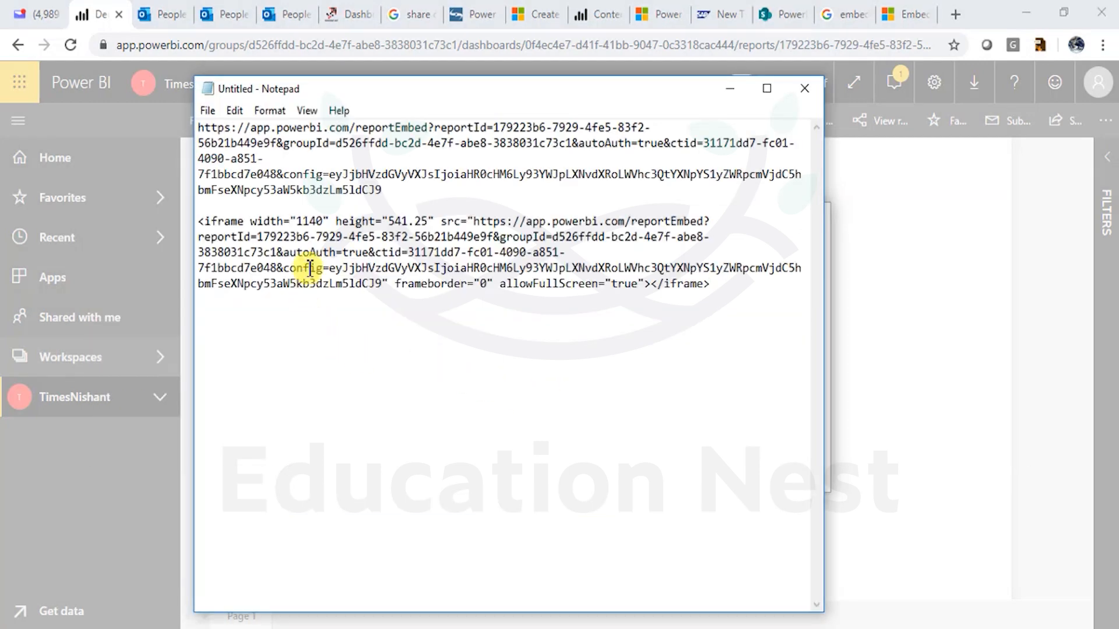
Strip the pasted iframe code down to its URL by deleting the closing attributes and the opening iframe tag up to the src quote.
drag(723, 285, 382, 291)
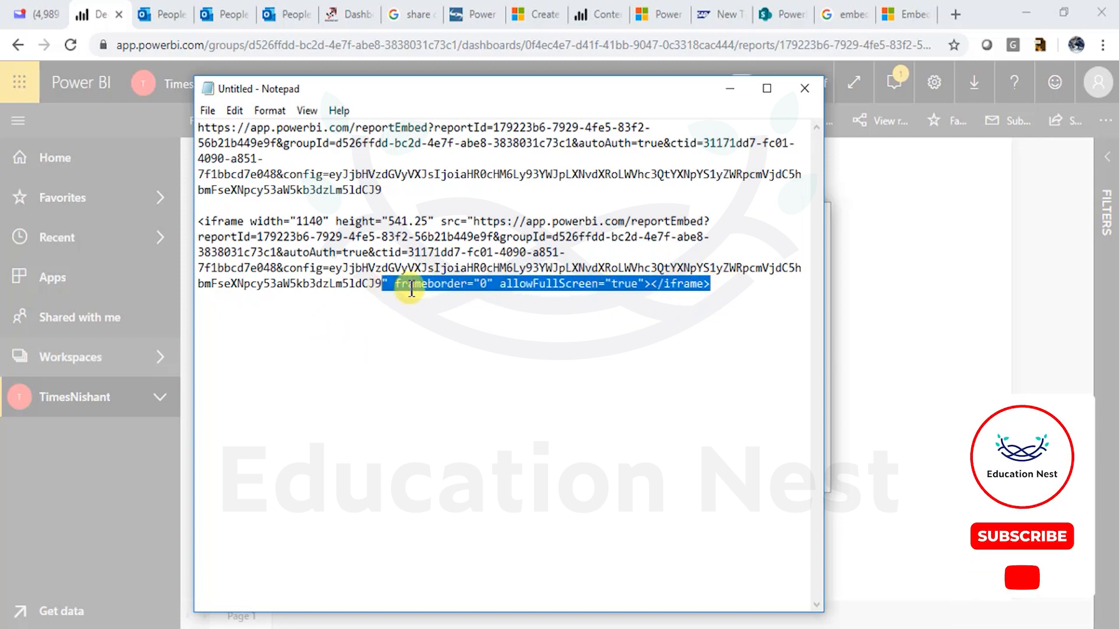
key(Delete)
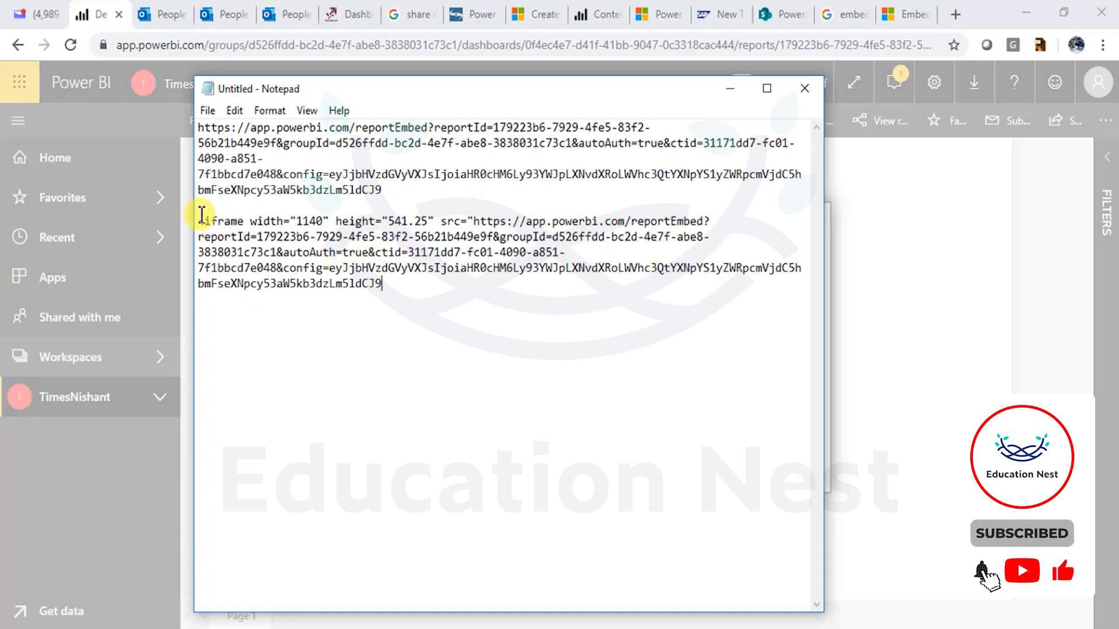
drag(198, 217, 459, 218)
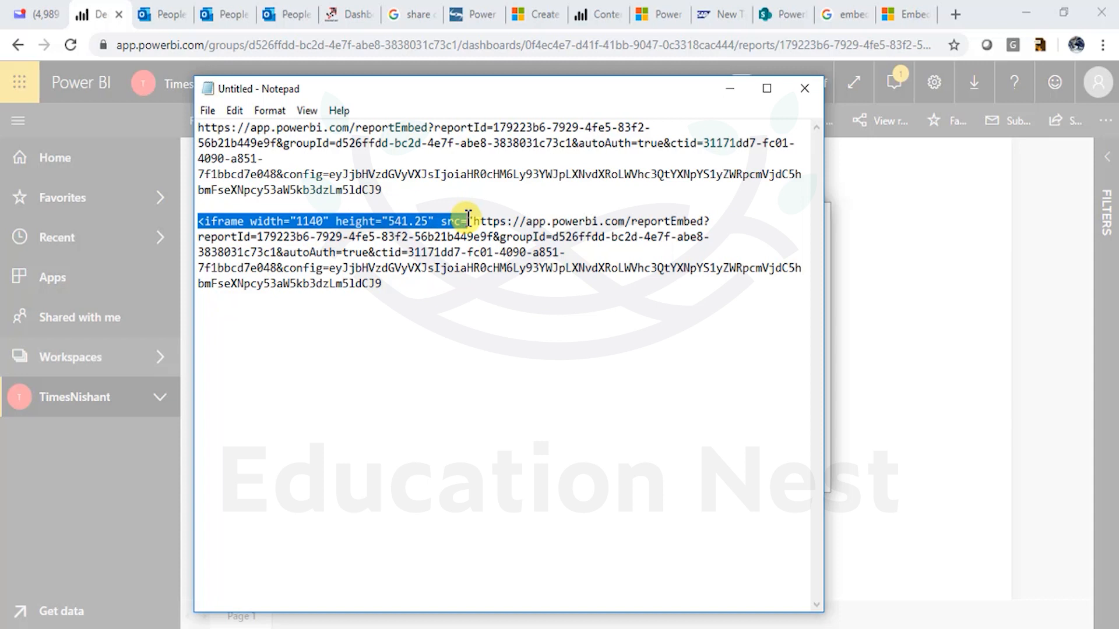
key(BackSpace)
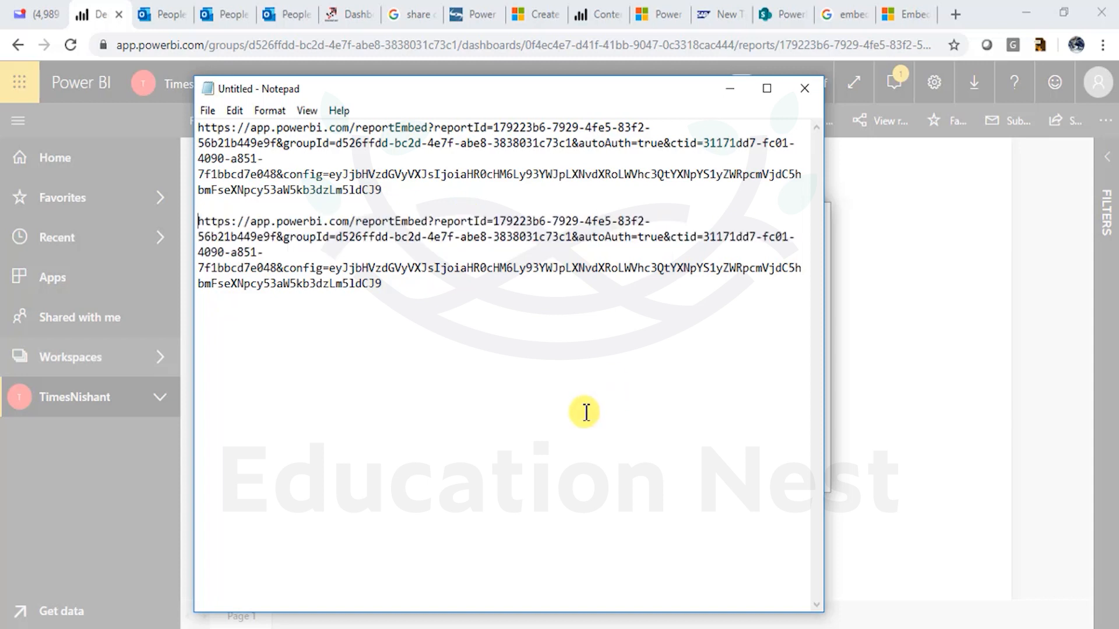
Compare the two embed URLs, discard the Notepad document without saving and close the secure embed code dialog.
drag(393, 194, 175, 121)
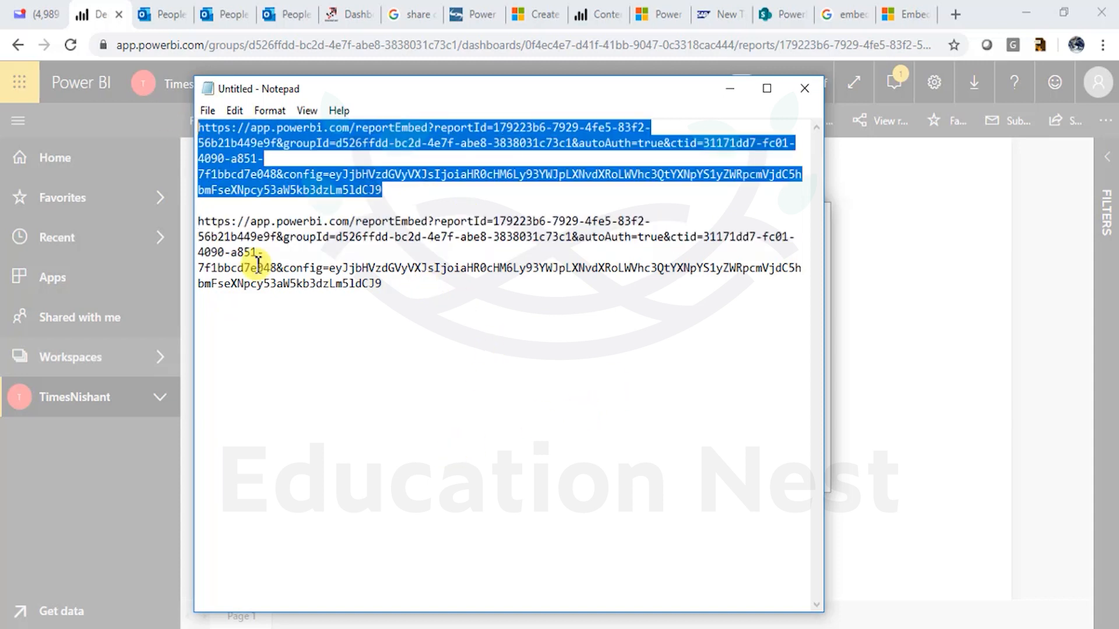
click(803, 93)
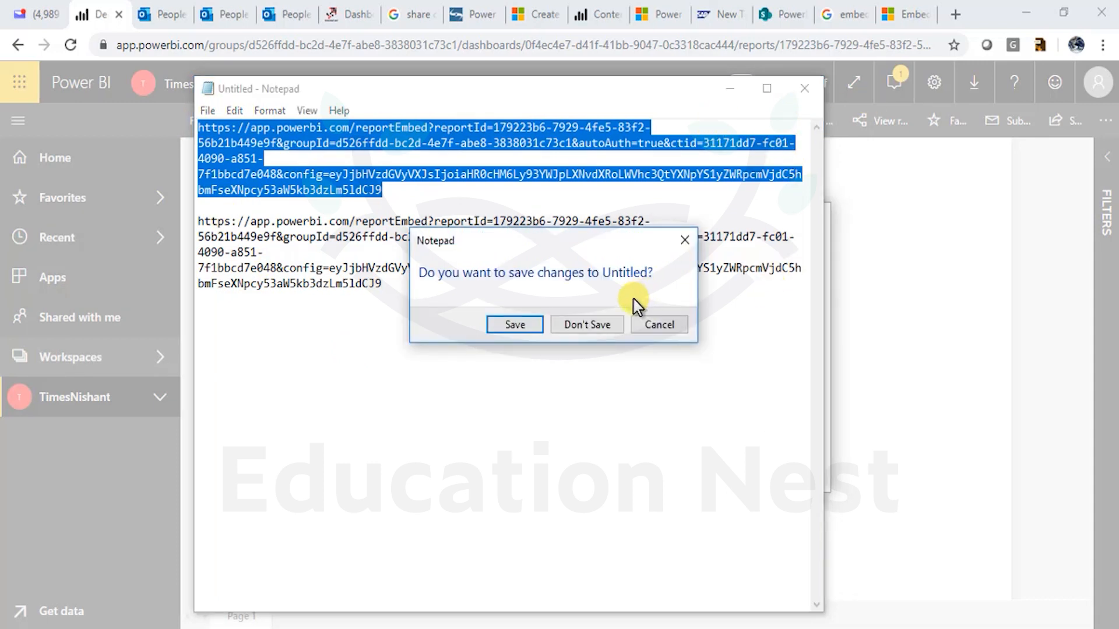
click(617, 325)
click(763, 449)
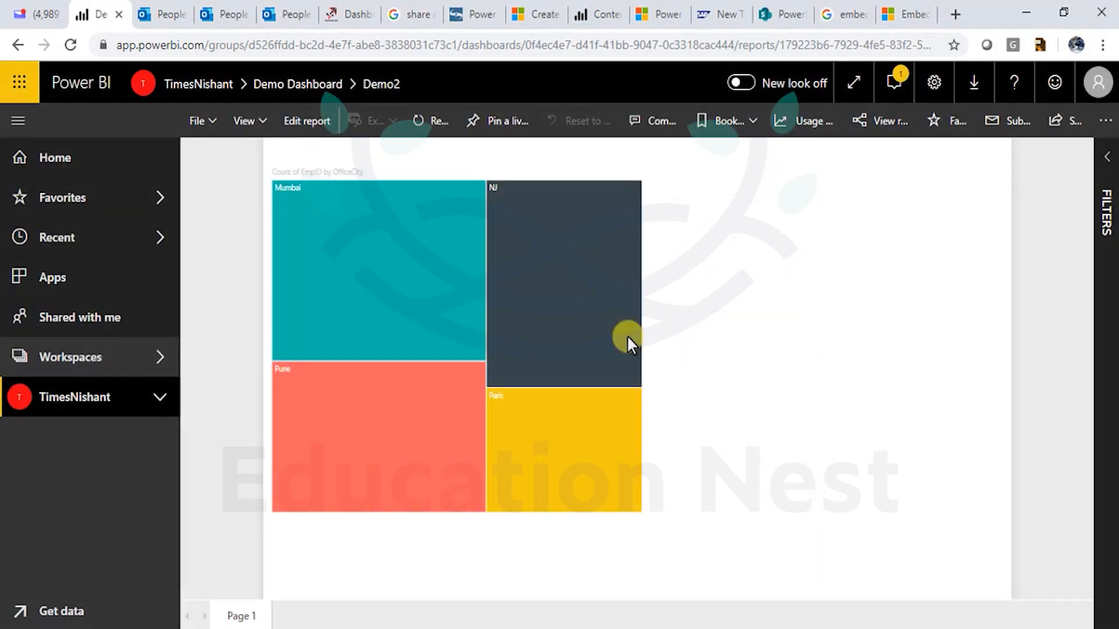
Get the Demo2 report's embed link for SharePoint Online, select the entire link and close the dialog.
click(198, 122)
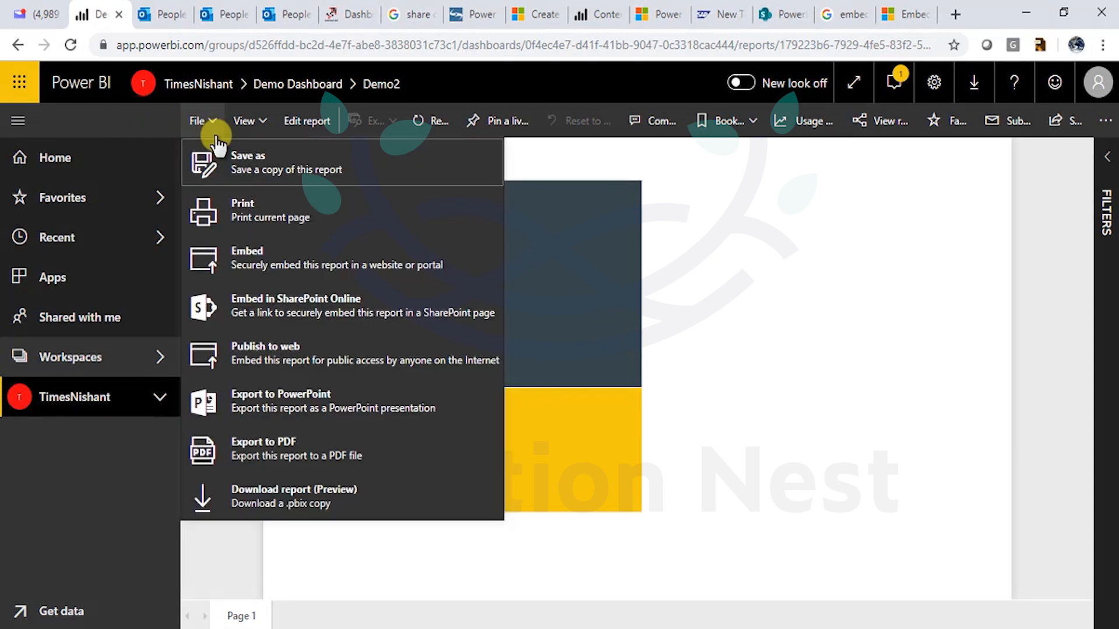
click(264, 302)
click(361, 375)
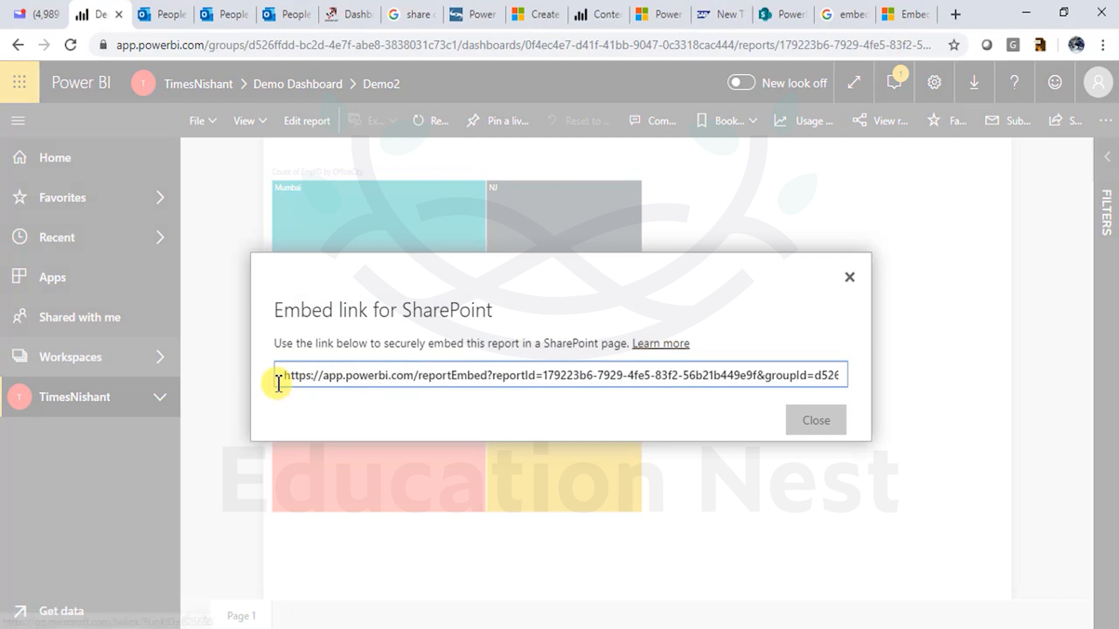
drag(290, 375, 858, 377)
click(849, 277)
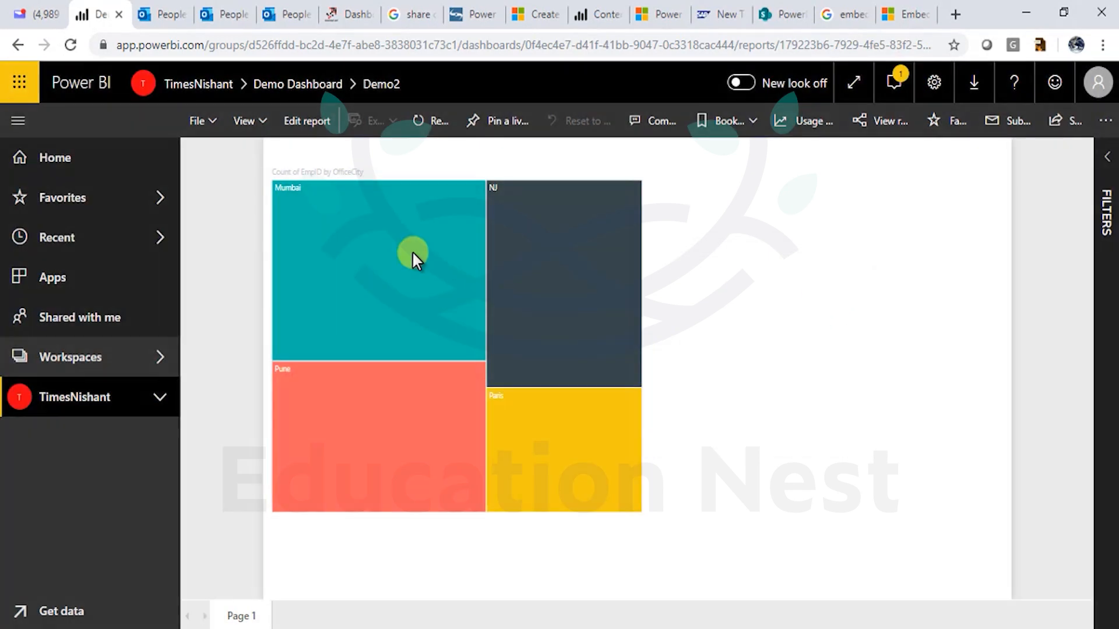
Review the report's secure embed link and iframe HTML once more, and close the dialog.
click(189, 122)
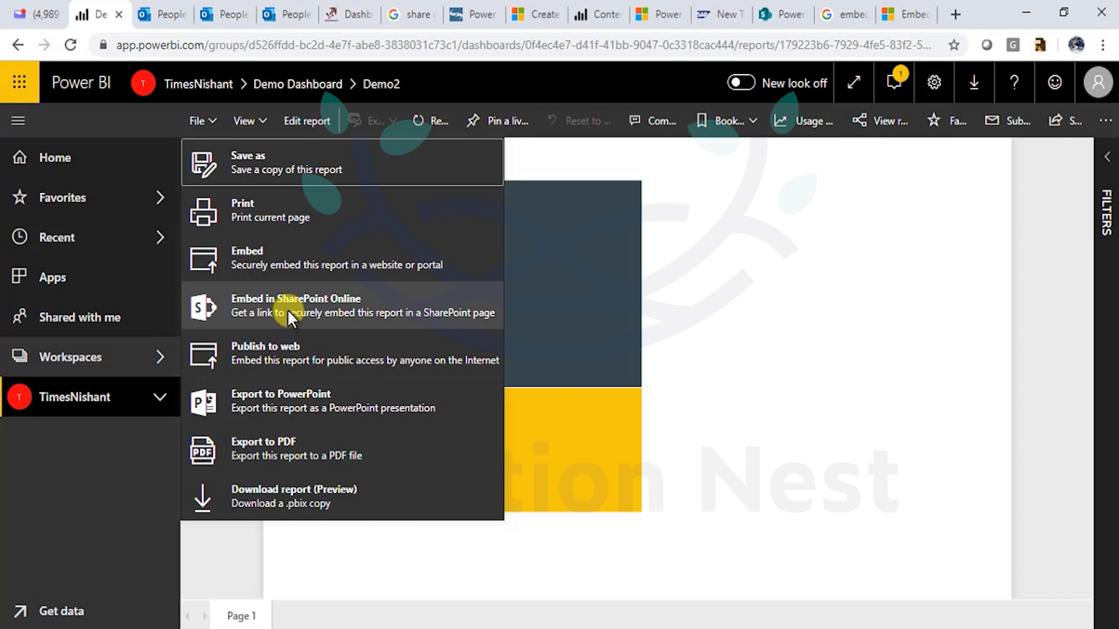
click(310, 258)
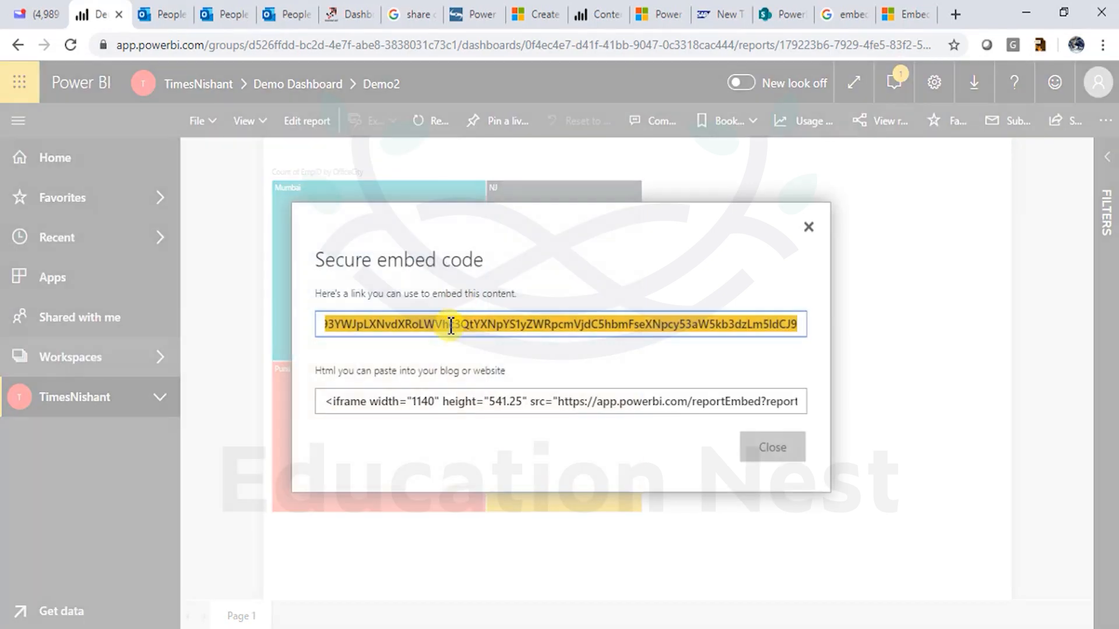
click(369, 402)
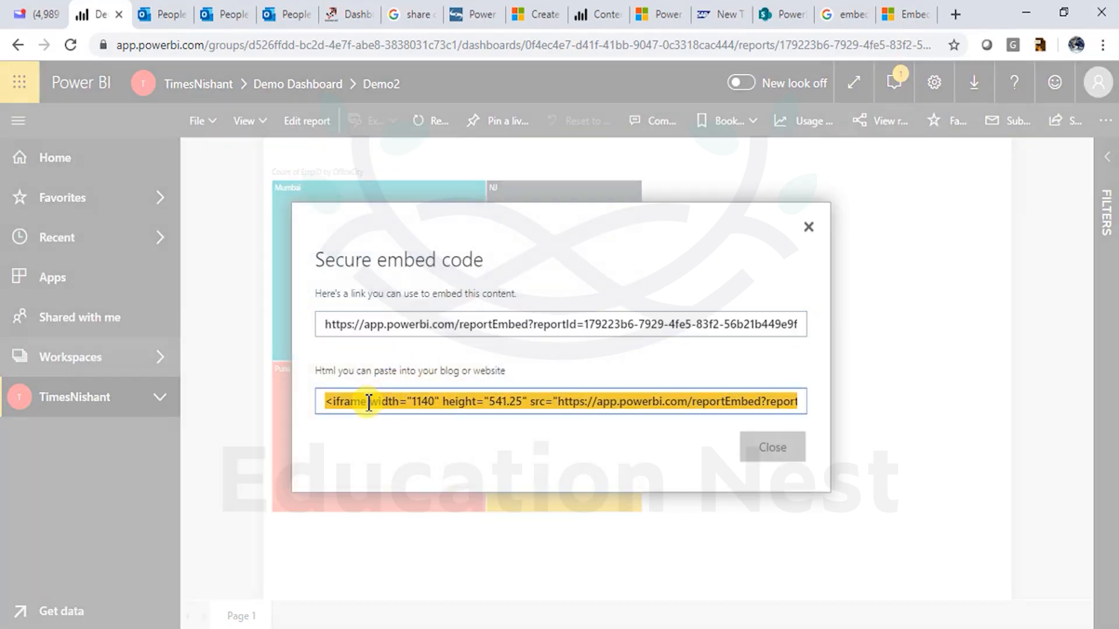
click(810, 227)
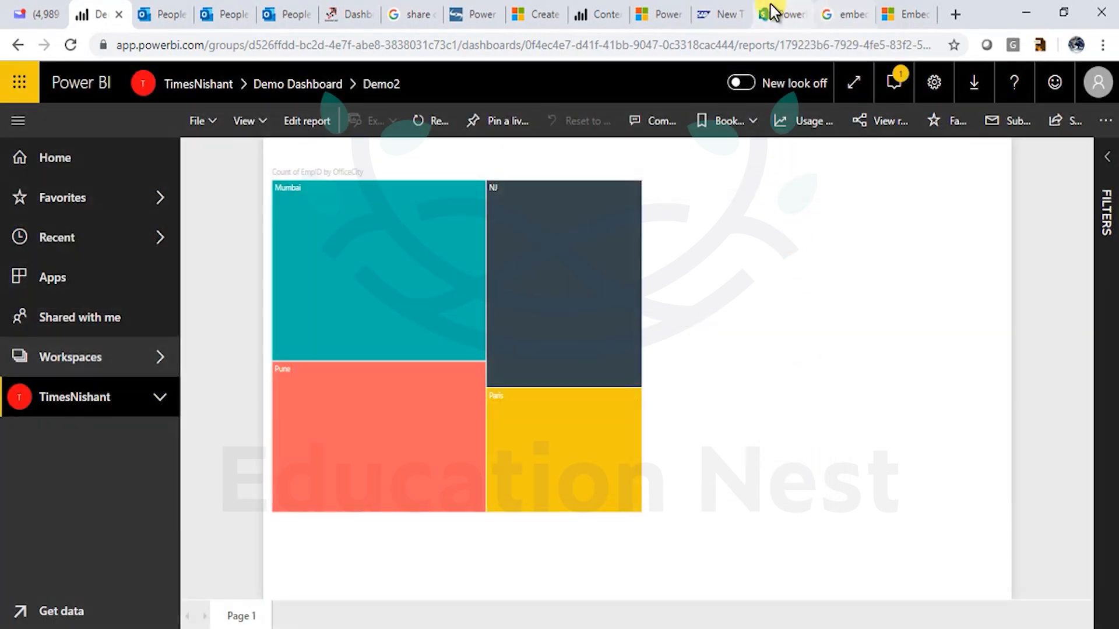
Switch to the PowerBi page on the SharePoint Legal site, open it for editing and show the section layout choices.
click(768, 14)
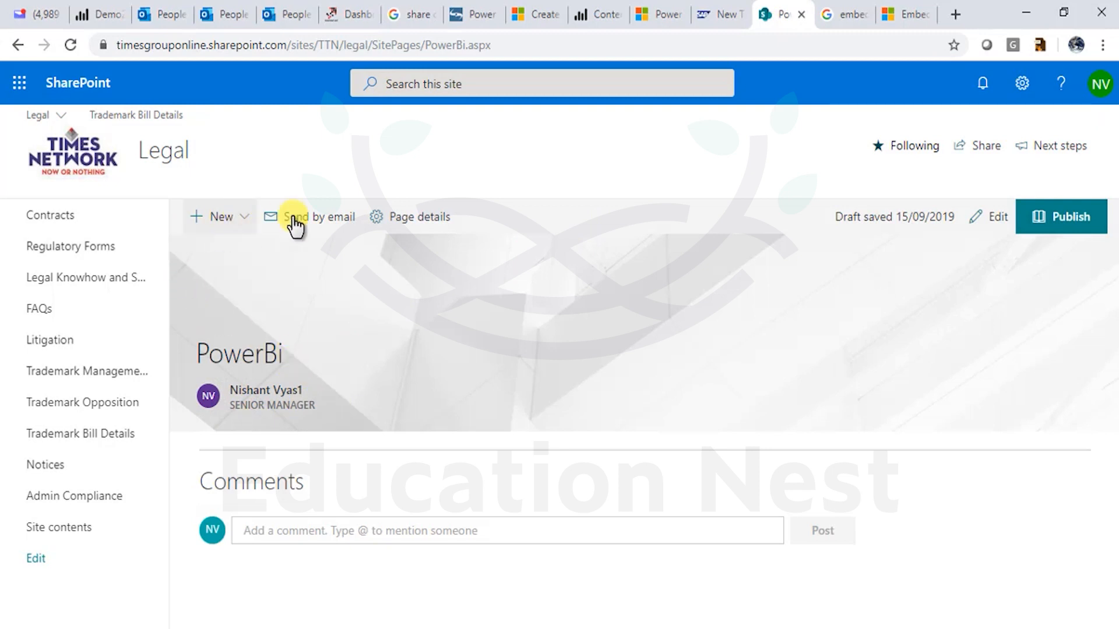
click(995, 223)
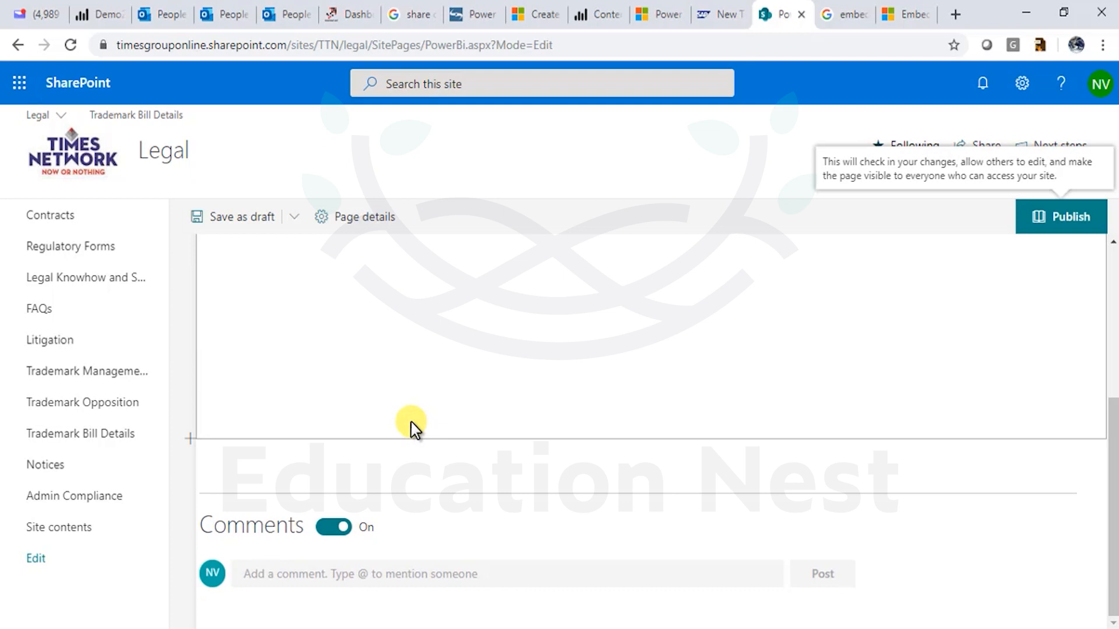
click(191, 364)
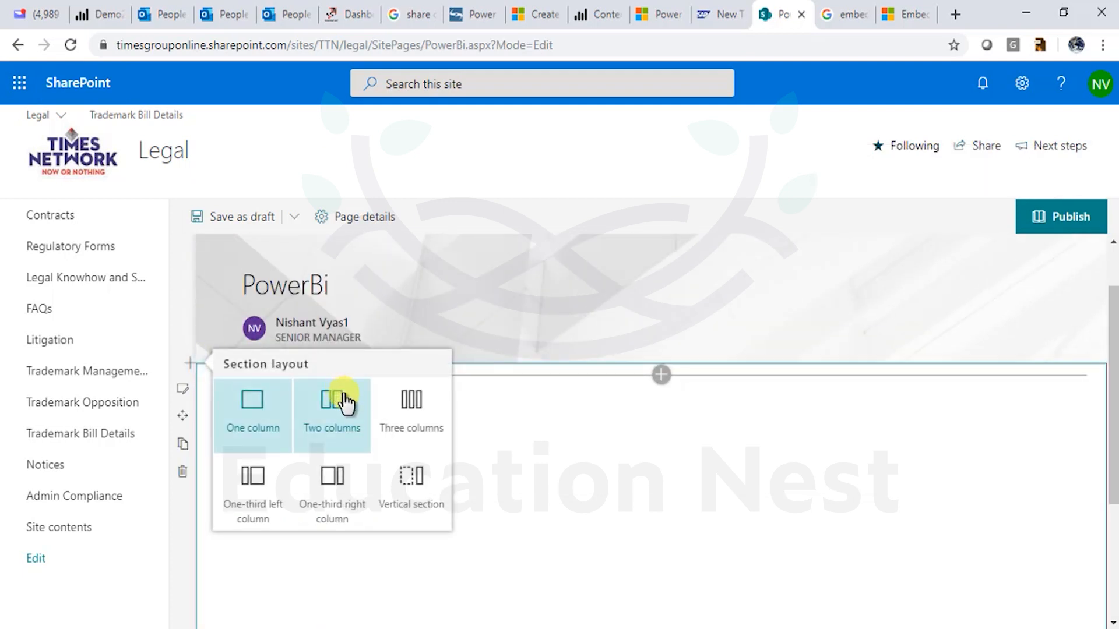
Add a Power BI web part to the empty section of the PowerBi page.
click(662, 376)
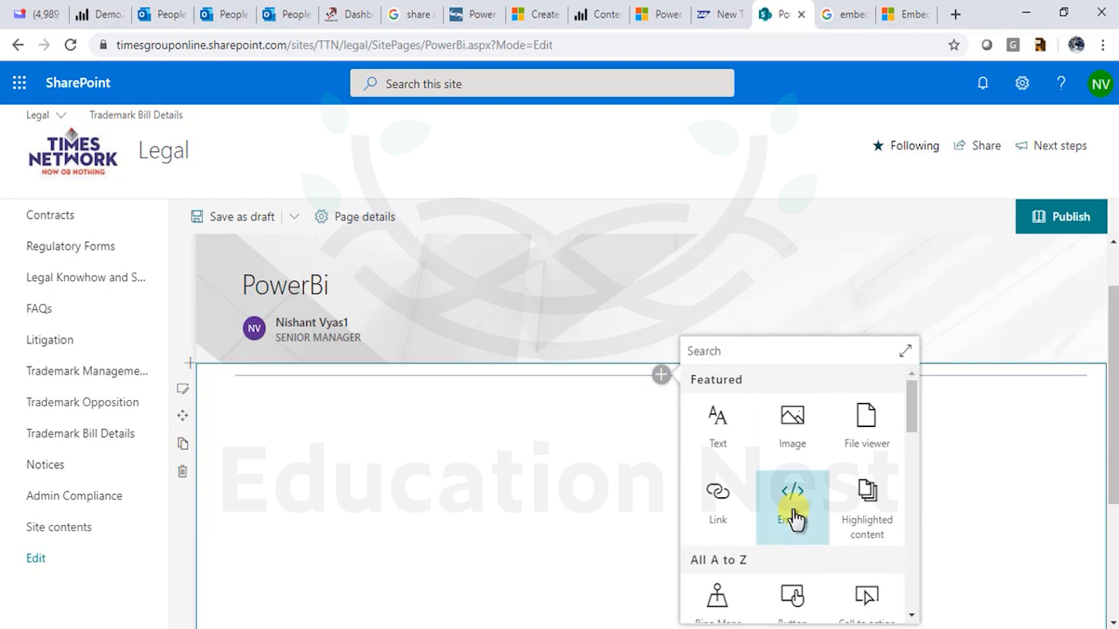
scroll(793, 519, down, 3)
scroll(792, 524, down, 3)
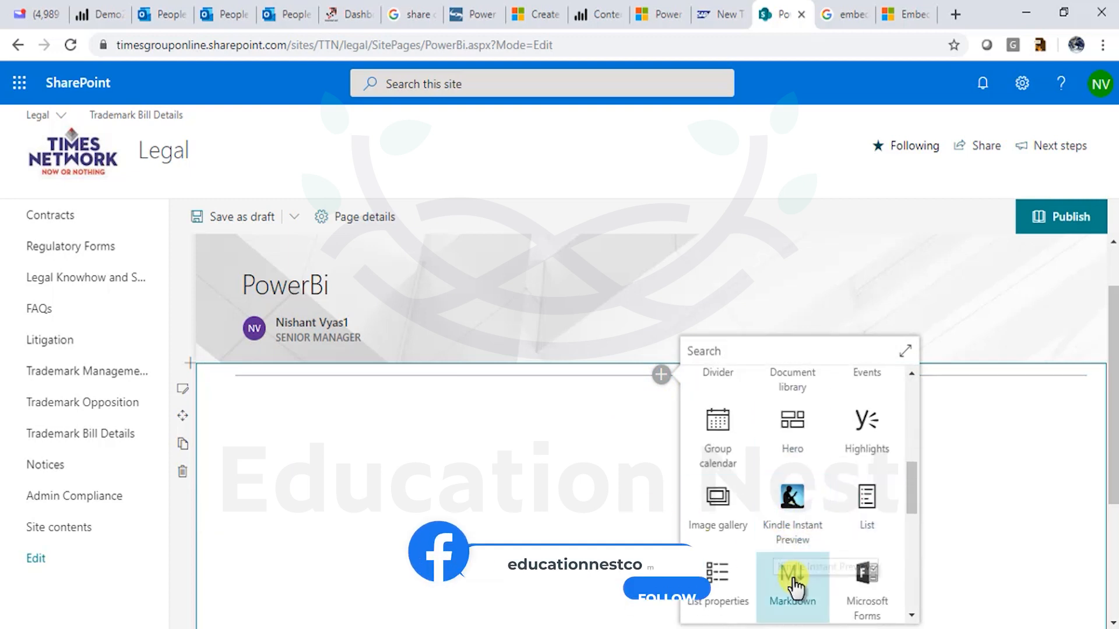
scroll(792, 585, down, 3)
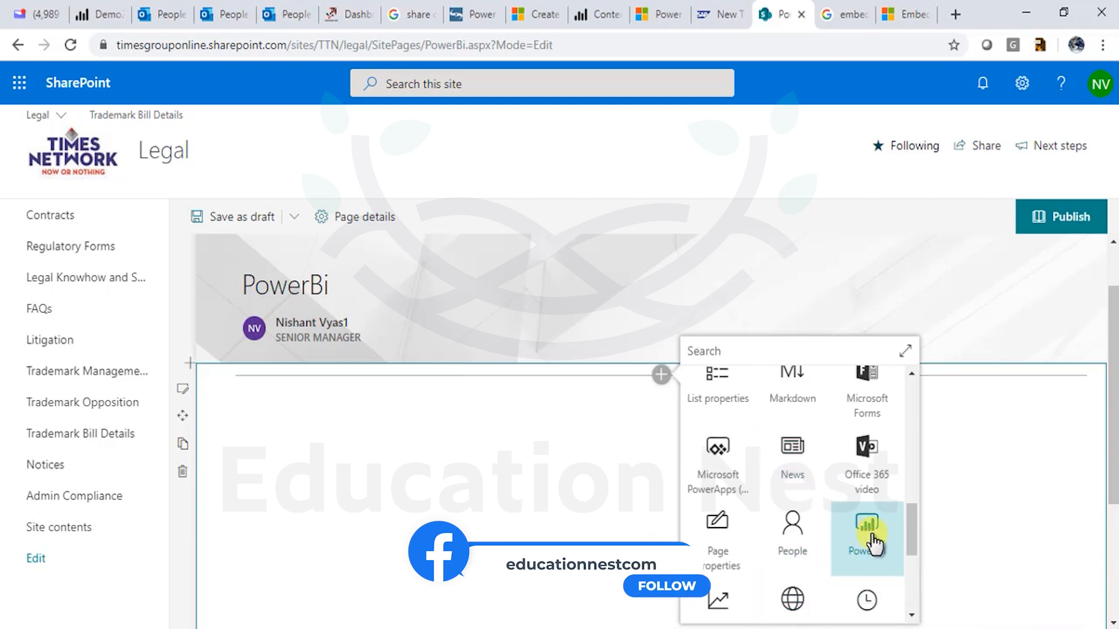
scroll(782, 527, up, 5)
scroll(784, 530, down, 5)
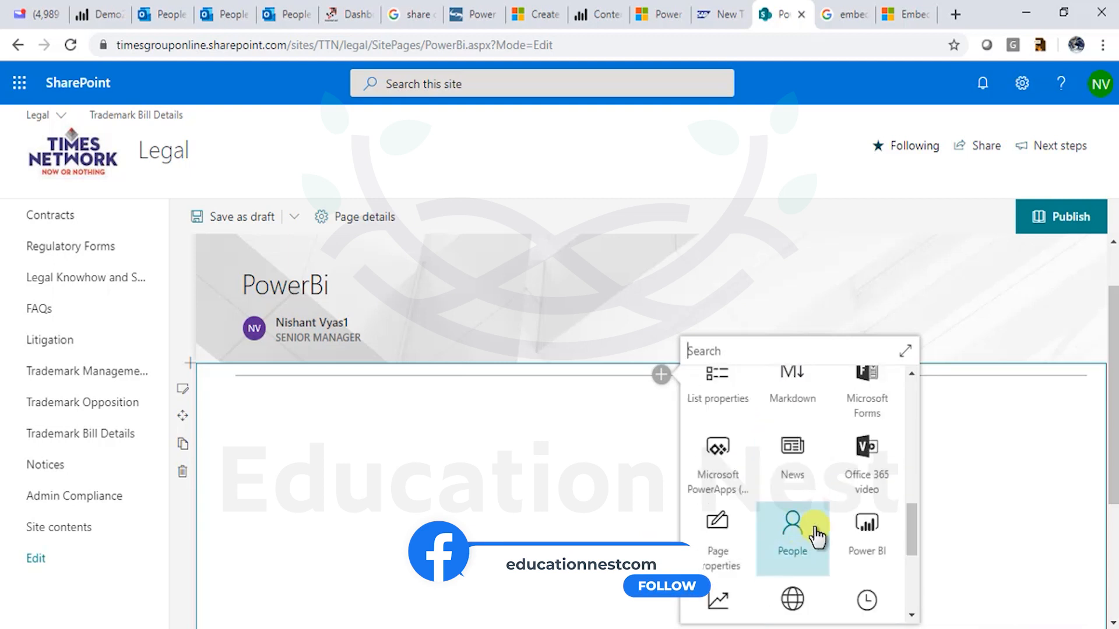
click(867, 524)
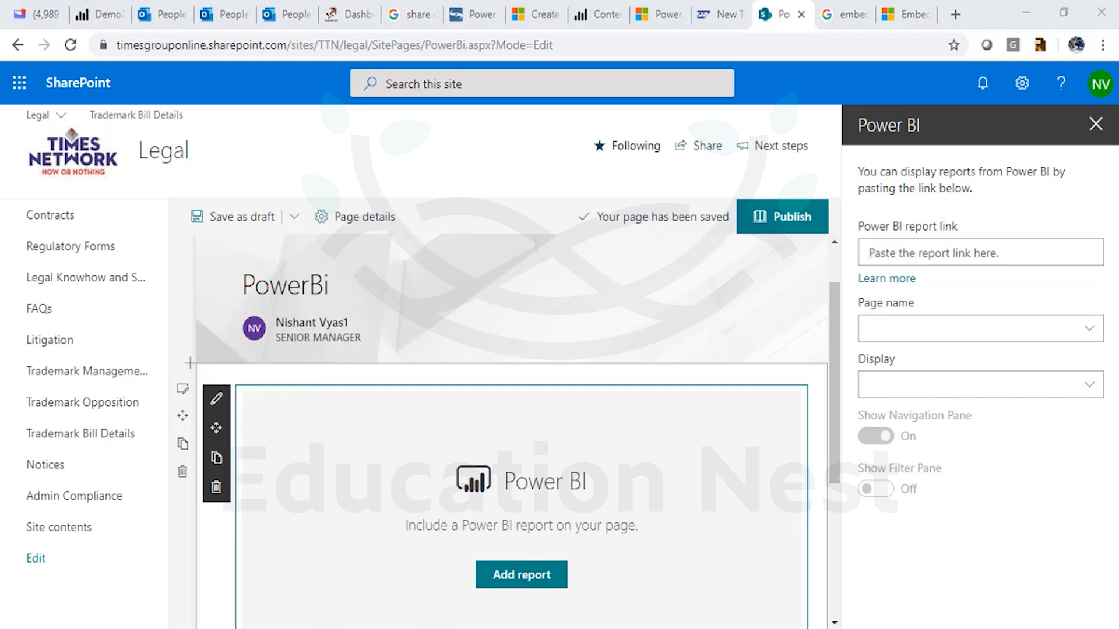
Paste the report's iframe code into a new Notepad document and select only the report URL inside the src quotes.
key(super)
text(notep)
key(Return)
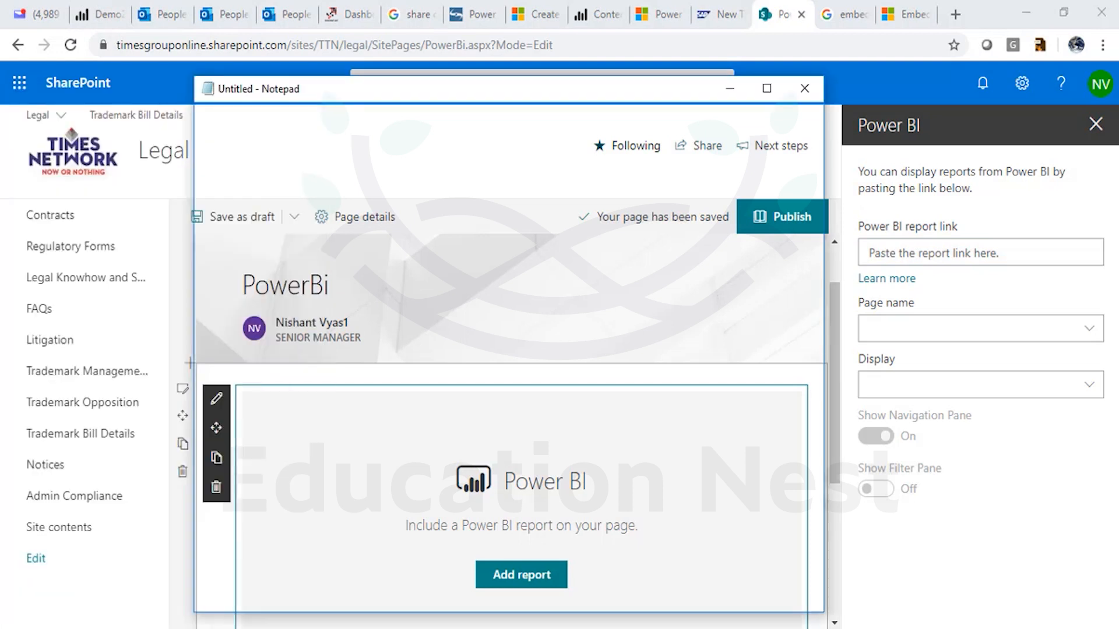
text(<iframe width="1140" height="541.25" src="https://app.powerbi.com/reportEmbed?reportId=179223b6-7929-4fe5-83f2-56b21b449e9f&groupId=d526ffdd-bc2d-4e7f-abe8-3838031c73c1&autoAuth=true&ctid=31171dd7-fc01-4090-a851-7f1bbcd7e048&config=eyJjbHVzdGVyVXJsIjoiaHR0cHM6Ly93YWJpLXNvdXRoLWVhc3QtYXNpYS1yZWRpcmVjdC5hbmFseXNpcy53aW5kb3dzLm5ldCJ9" frameborder="0" allowFullScreen="true"></iframe>)
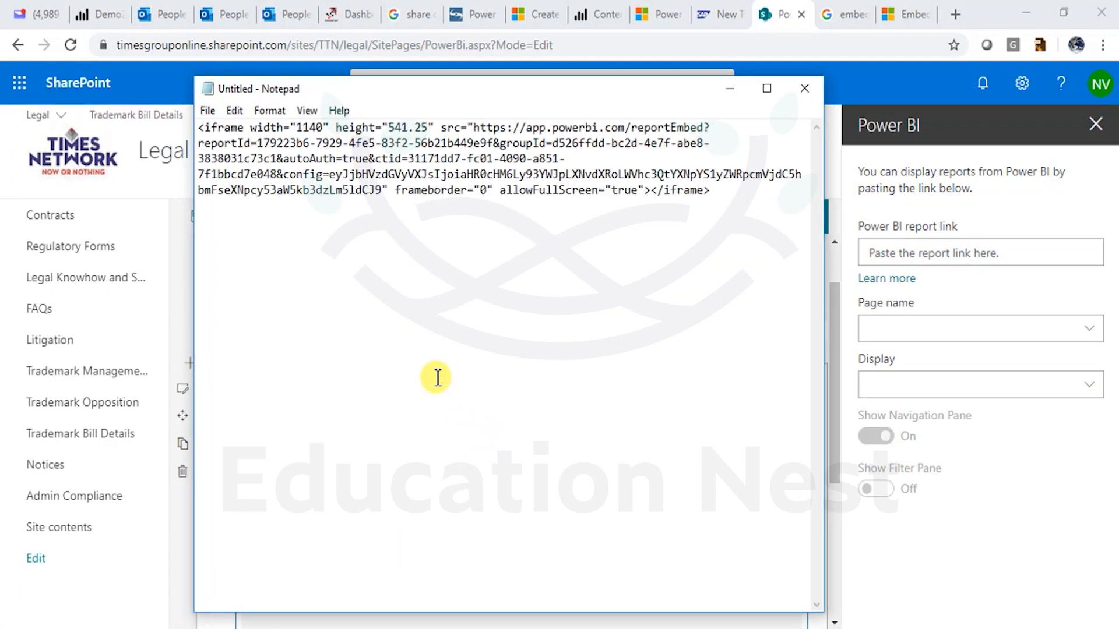
drag(474, 127, 397, 190)
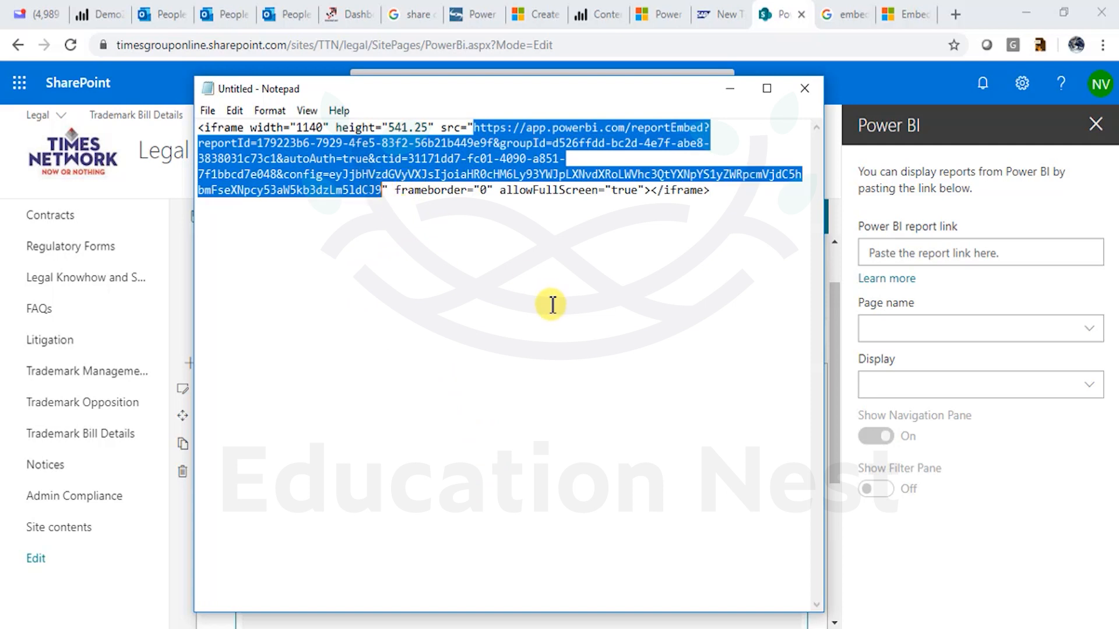
Paste the report URL as the web part's Power BI report link, choose Page 1 and close the web part settings.
click(913, 253)
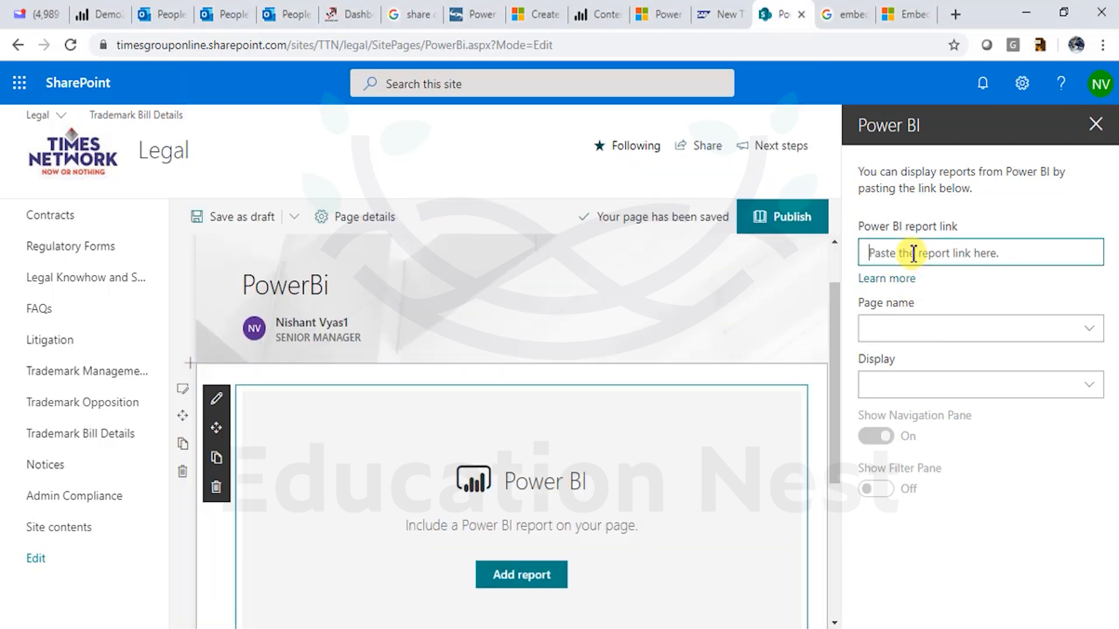
key(ctrl+v)
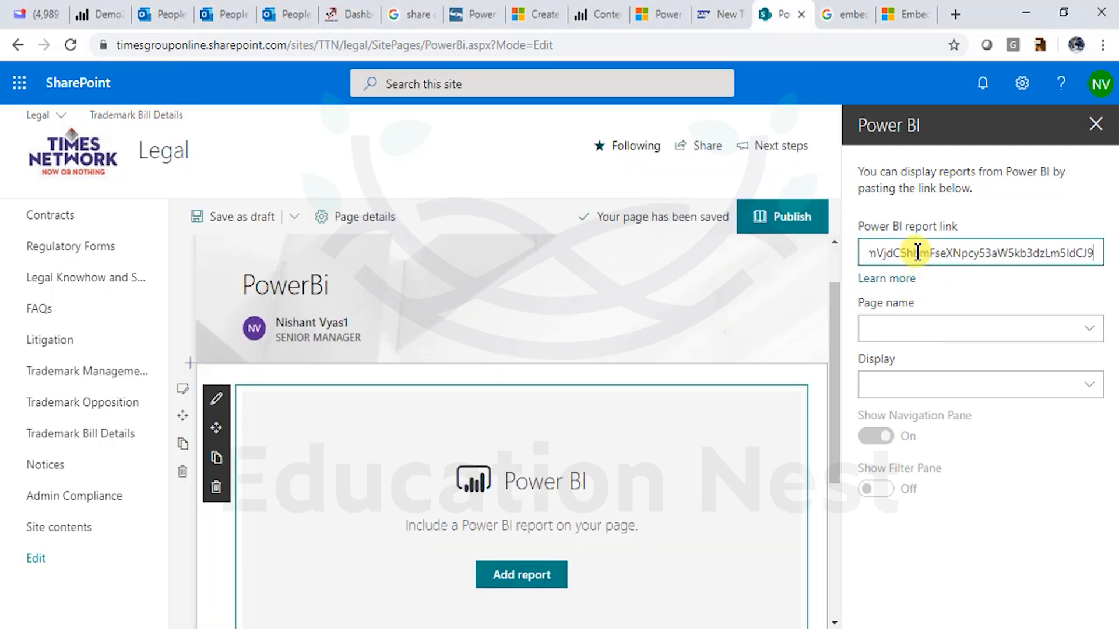
click(925, 332)
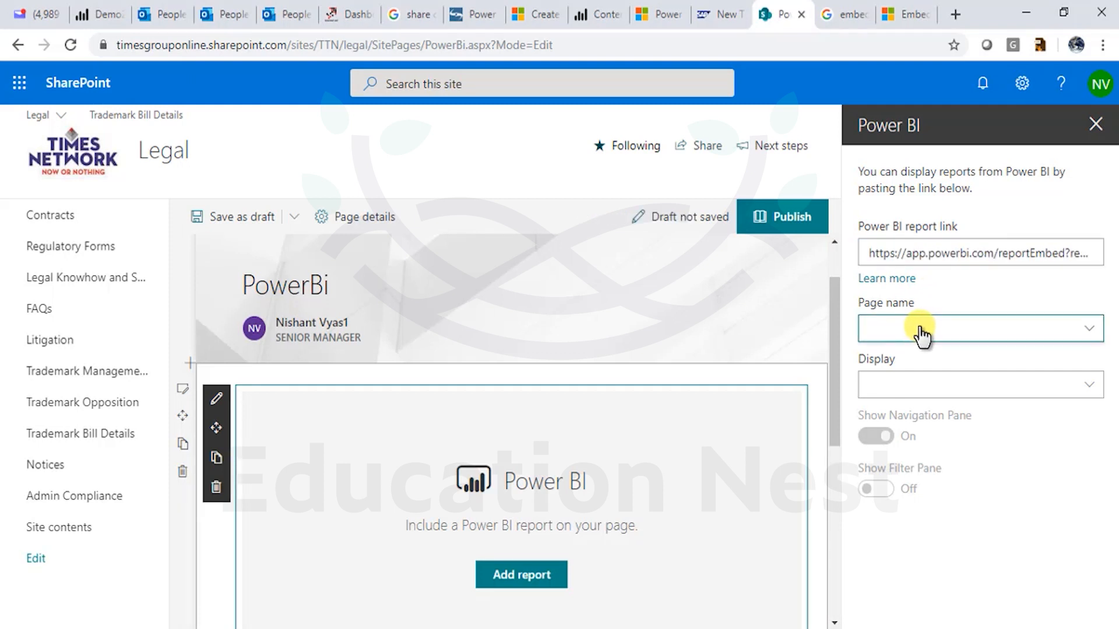
click(922, 335)
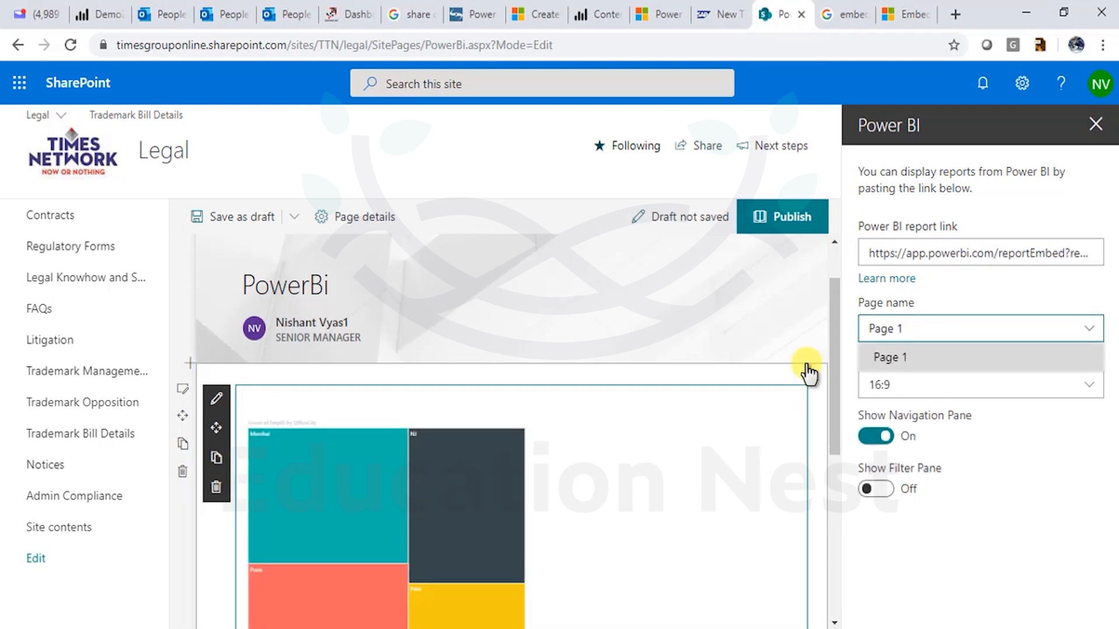
click(934, 360)
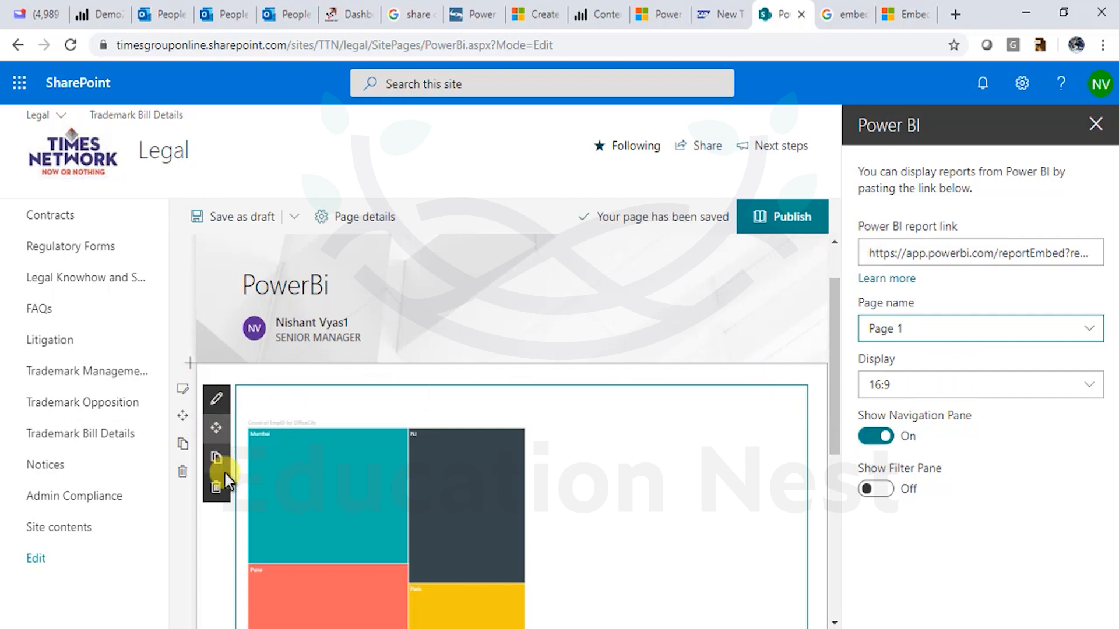
click(346, 376)
click(1093, 124)
scroll(834, 548, down, 3)
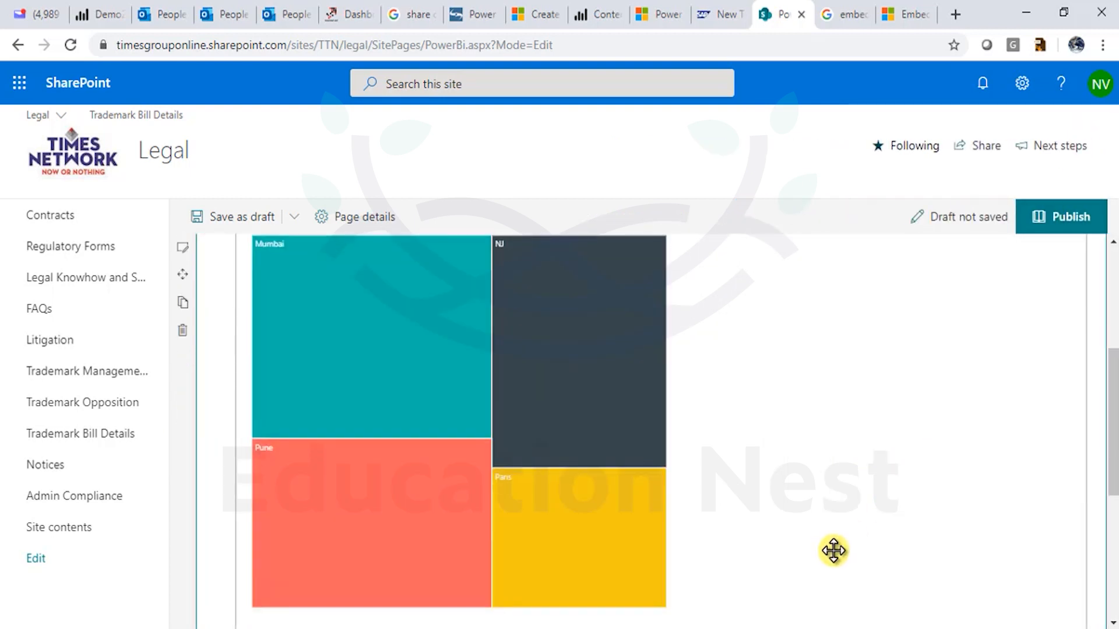
scroll(834, 551, up, 3)
Add an Embed web part above the Power BI report and paste the full iframe code from Notepad as its embed code.
click(661, 375)
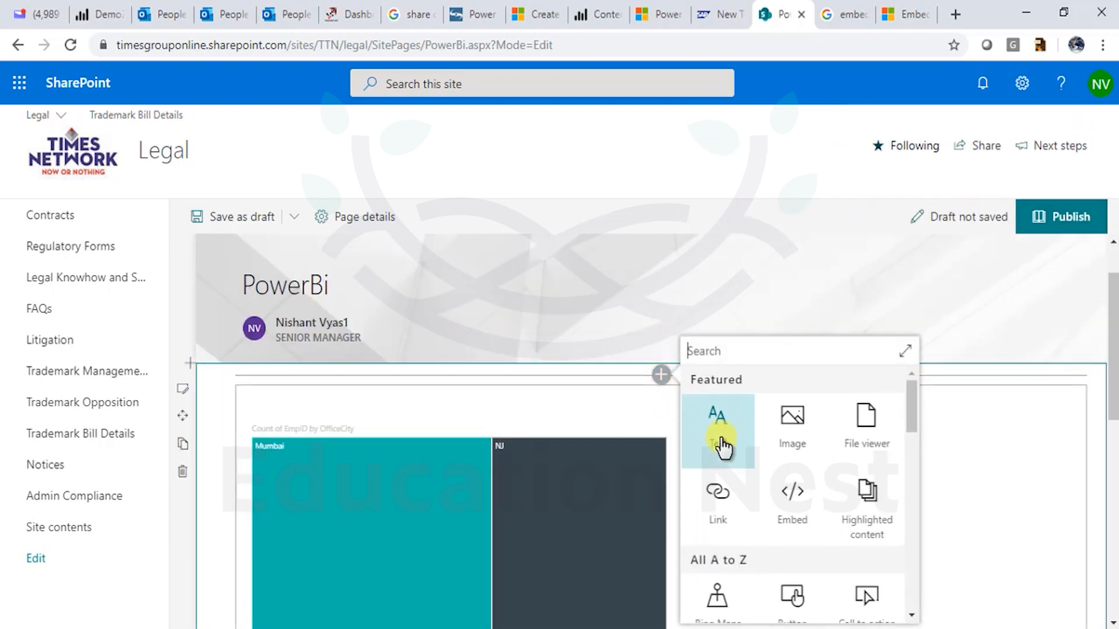
click(785, 513)
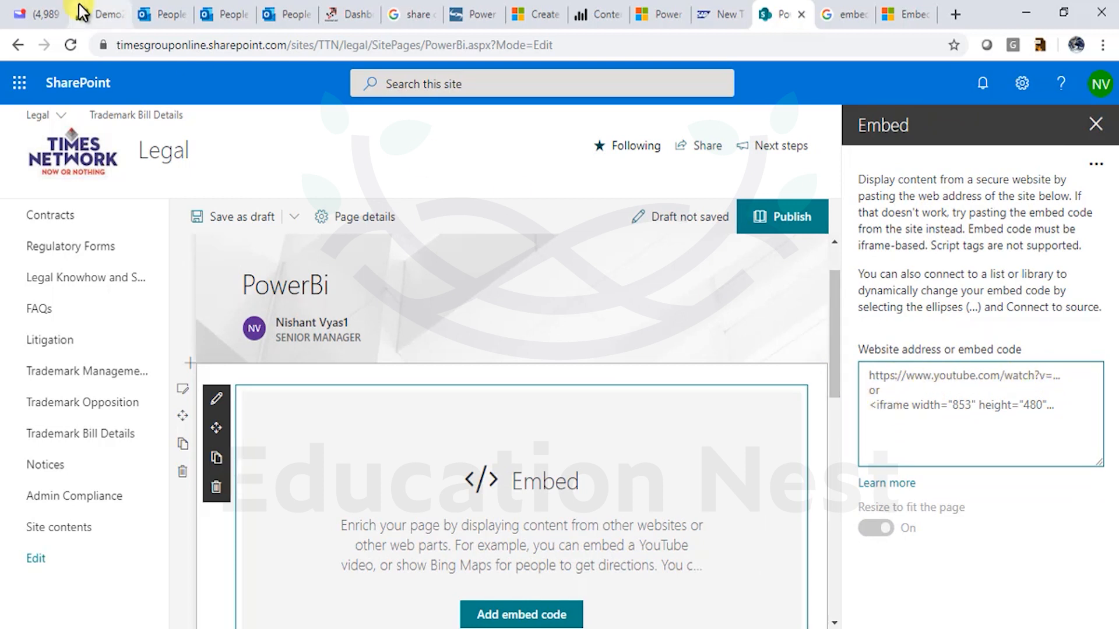
click(799, 628)
click(567, 337)
key(ctrl+a)
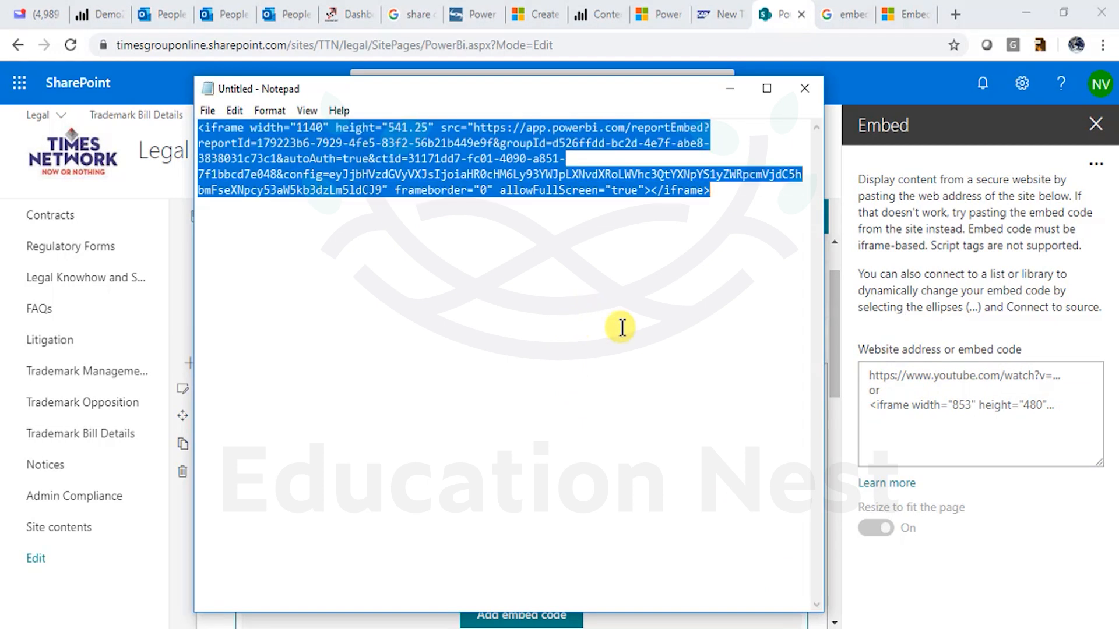
click(973, 394)
key(ctrl+v)
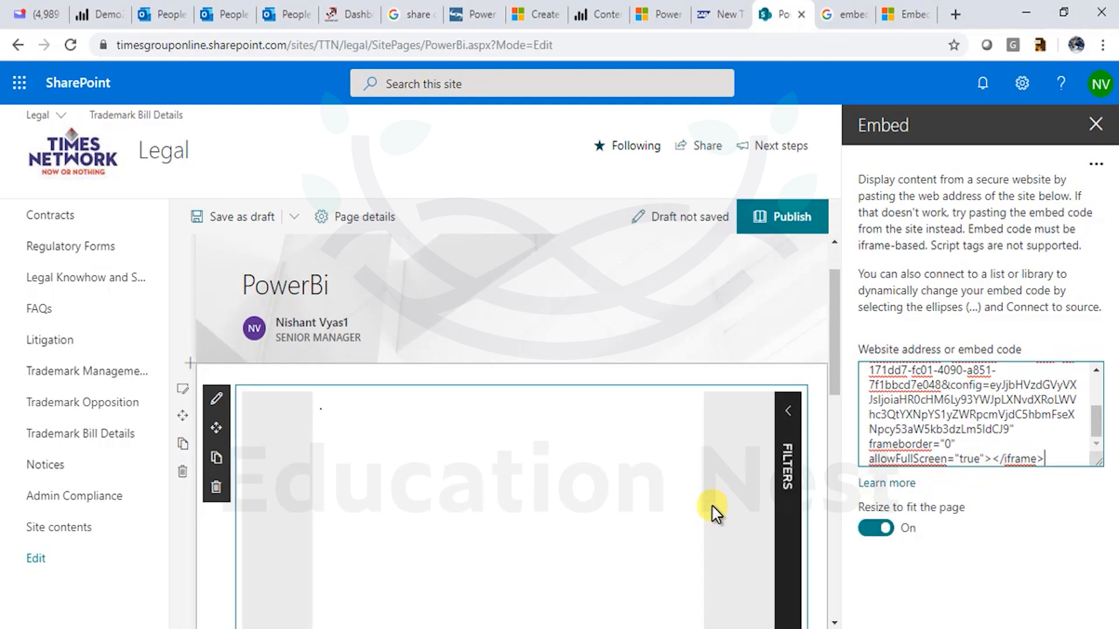
Compare the two embedded reports on the page, and save the page as a draft.
scroll(710, 520, down, 3)
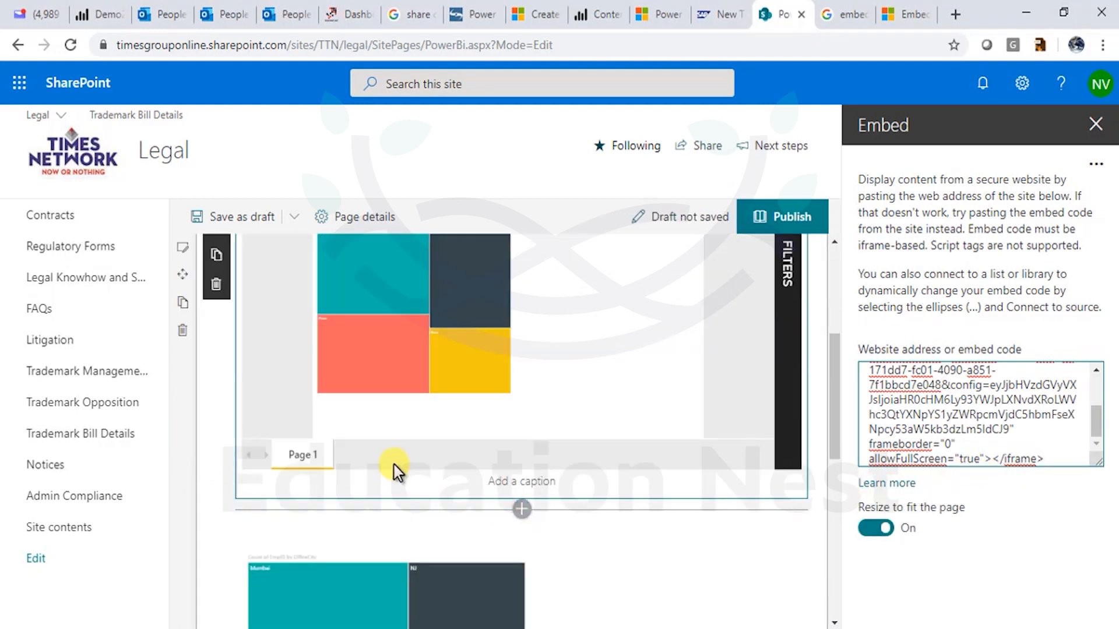
scroll(445, 495, down, 6)
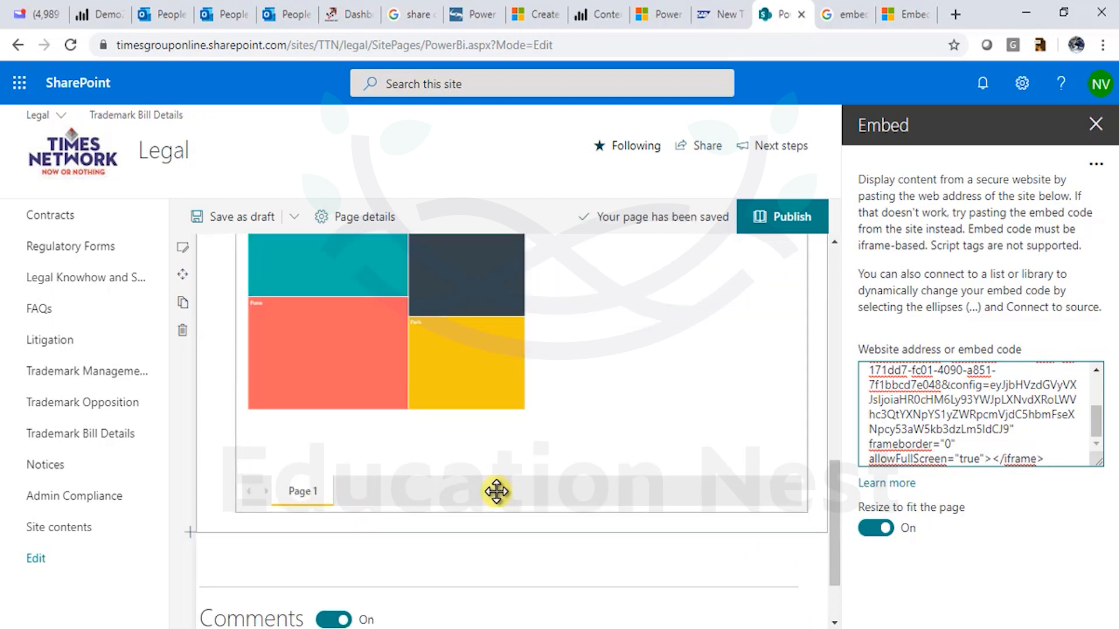
scroll(467, 491, up, 4)
scroll(378, 525, down, 3)
scroll(287, 579, down, 2)
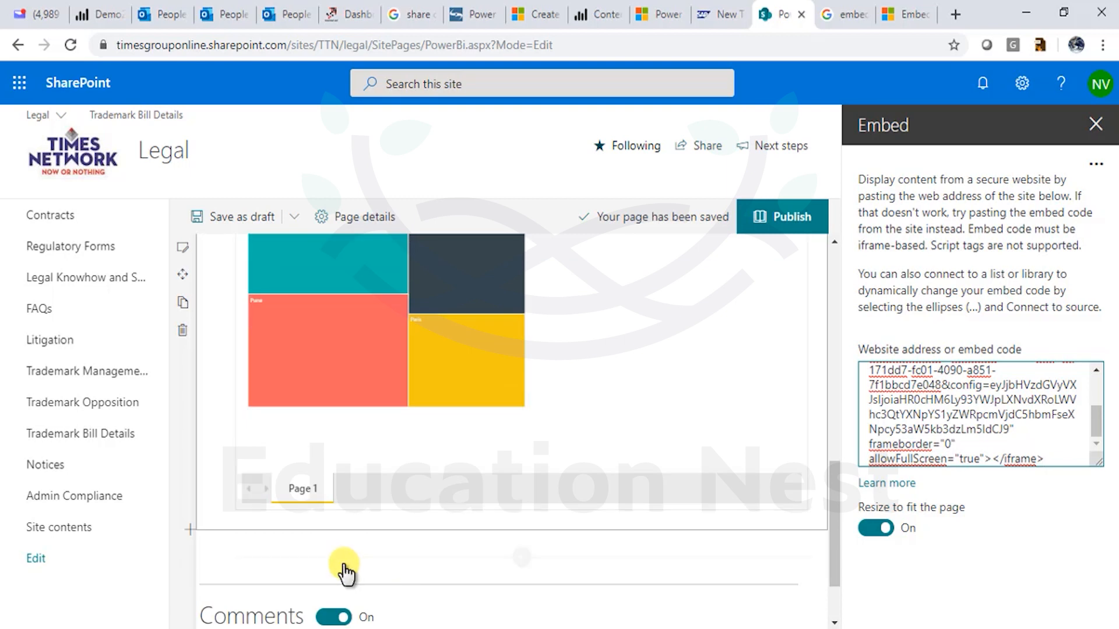
click(300, 490)
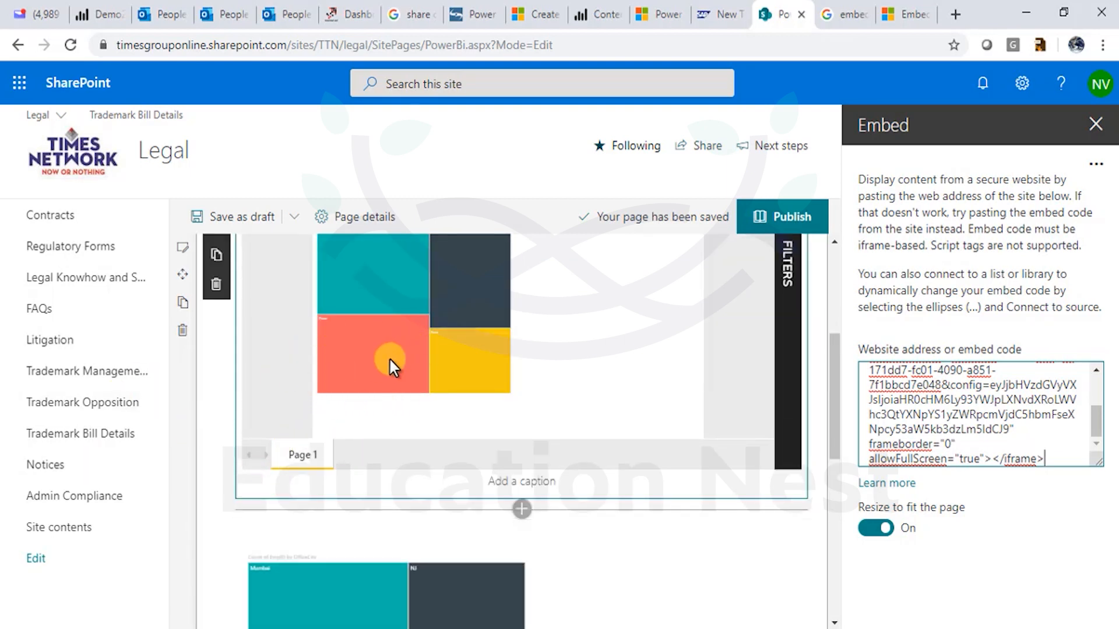
click(205, 217)
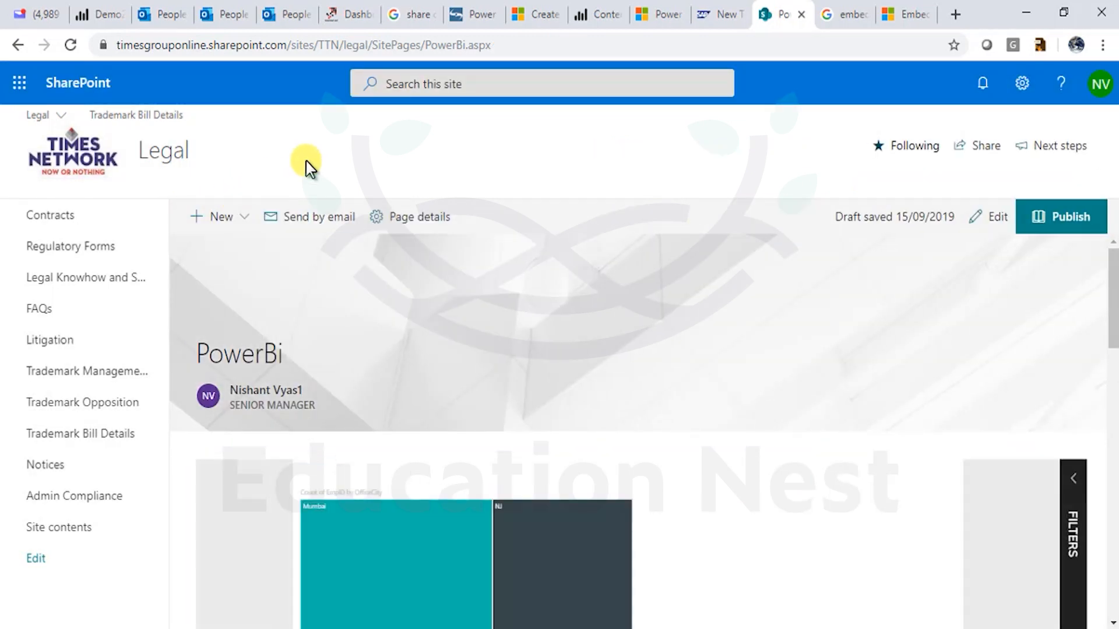
Examine both embedded reports on the saved page, expanding the Filters pane of the iframe version.
scroll(399, 379, down, 10)
scroll(687, 414, up, 10)
click(1073, 478)
scroll(705, 470, down, 5)
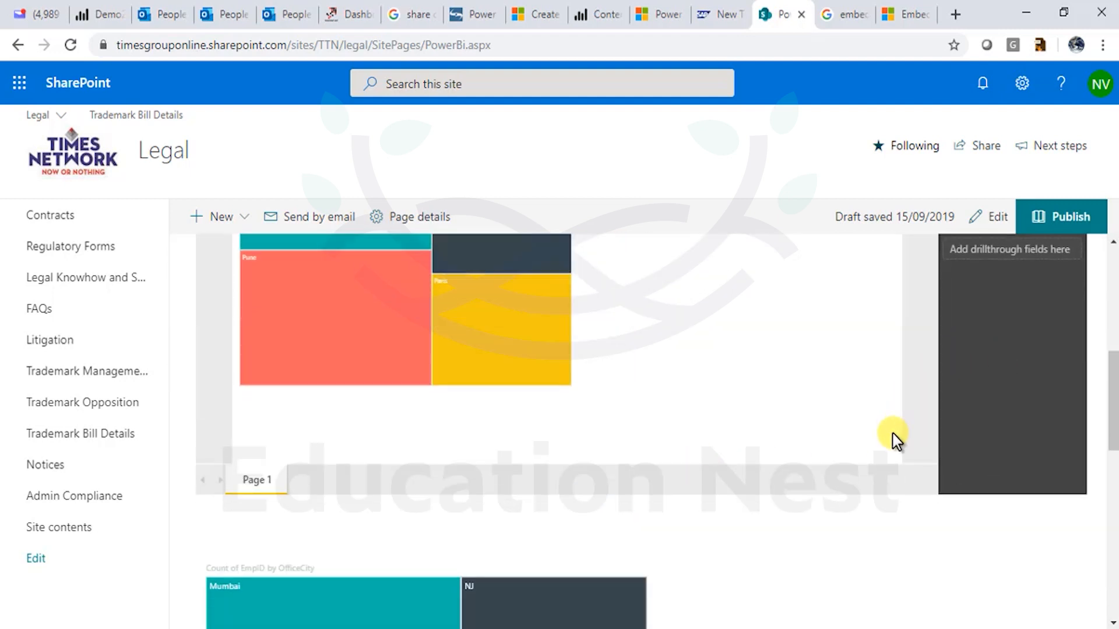
scroll(894, 439, down, 5)
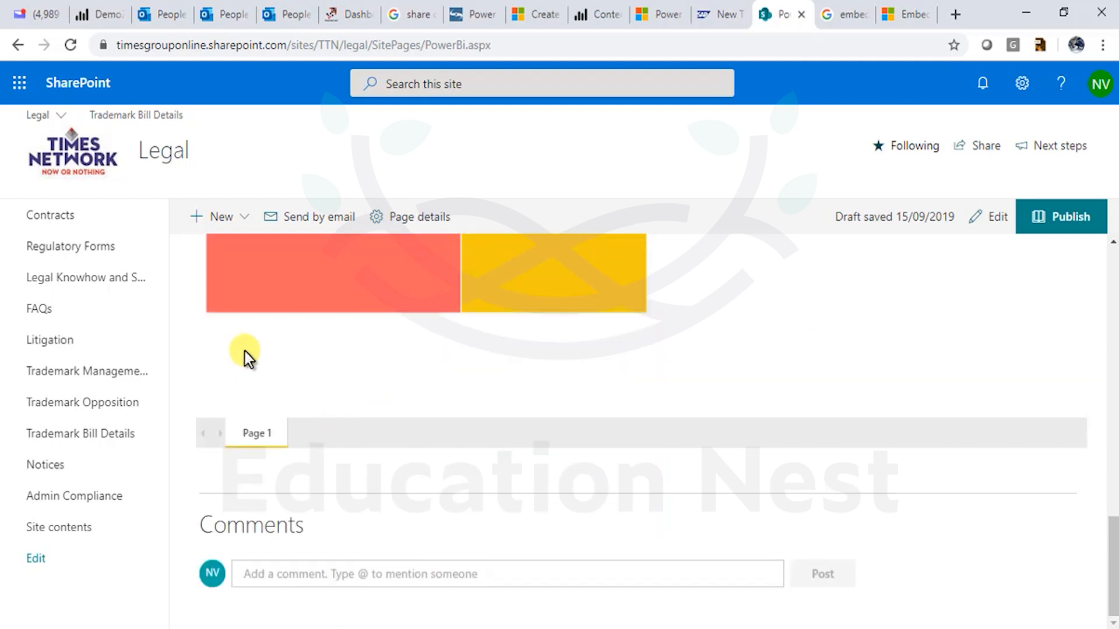
scroll(857, 487, down, 5)
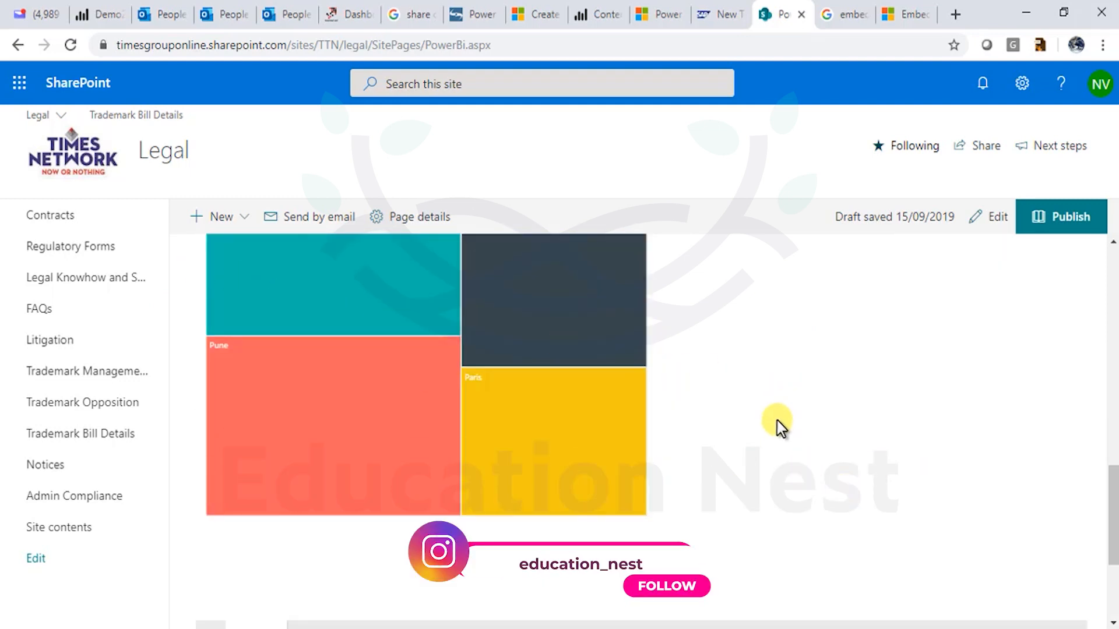
scroll(761, 443, up, 4)
scroll(759, 438, up, 5)
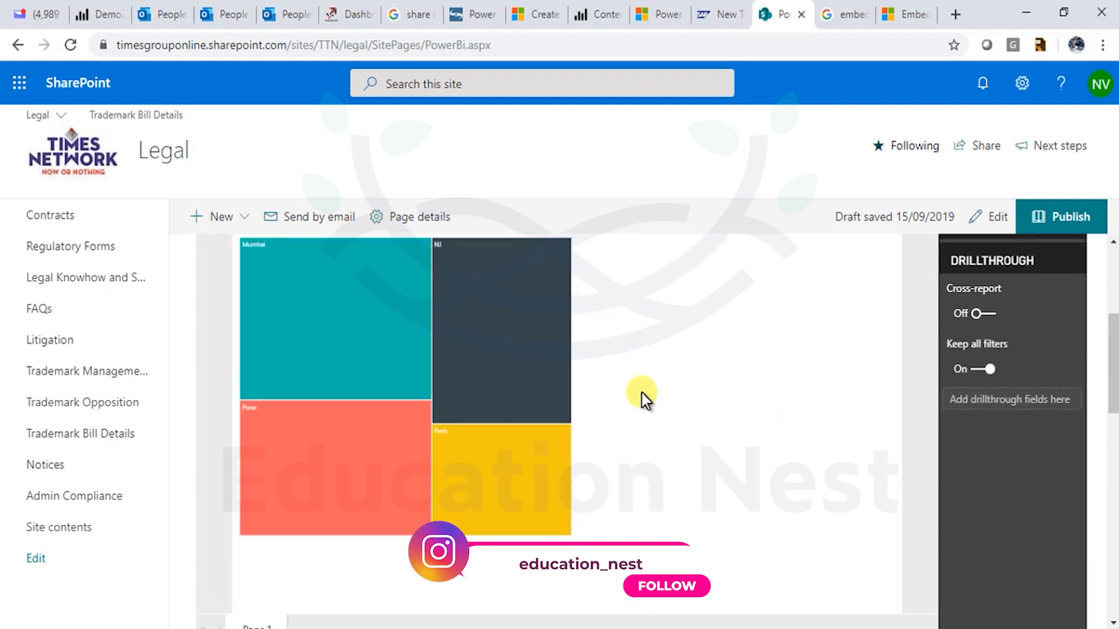
scroll(582, 517, down, 5)
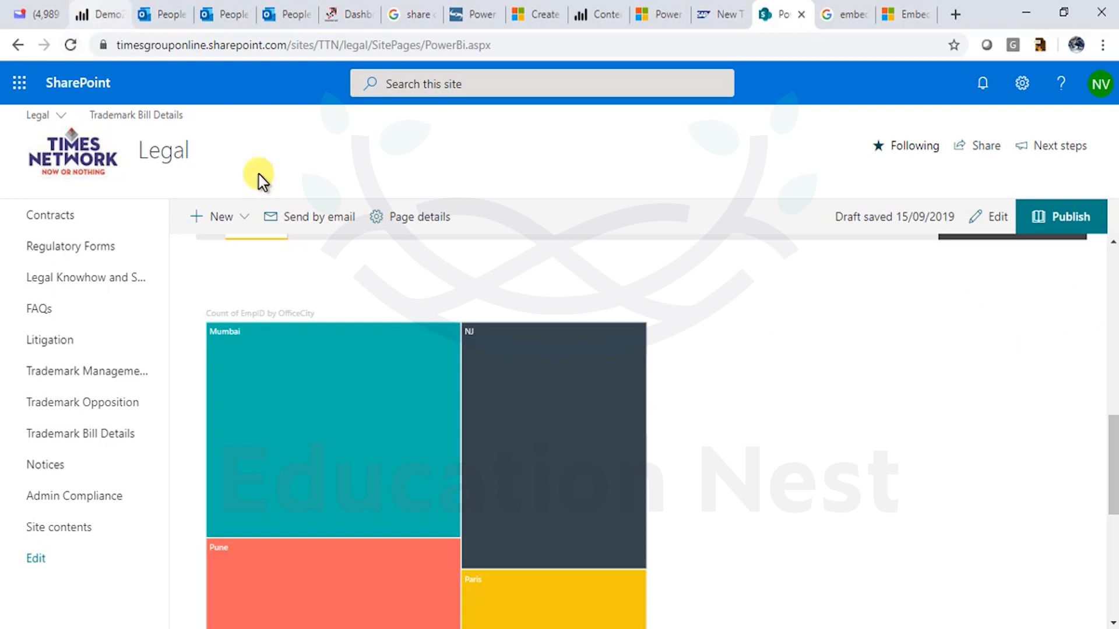
Switch to the "Ways to share and publish" slide in PowerPoint and highlight the SharePoint Online and Publish to Web / Embed bullets.
mouse_move(447, 624)
click(492, 588)
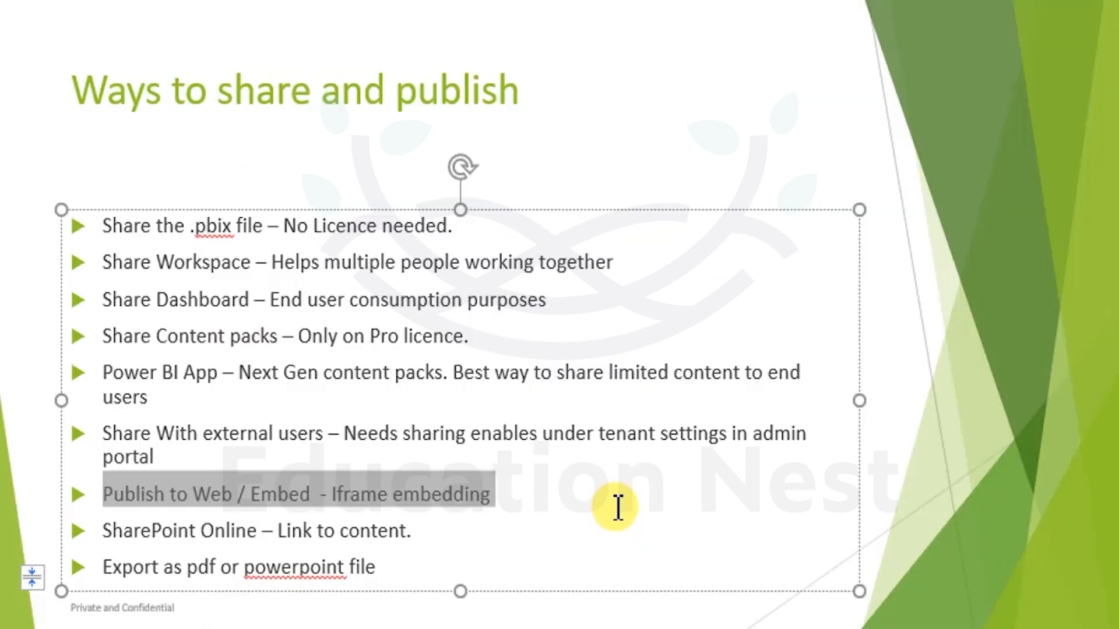
click(429, 528)
drag(430, 528, 110, 532)
click(559, 519)
drag(554, 502, 164, 523)
drag(510, 531, 149, 217)
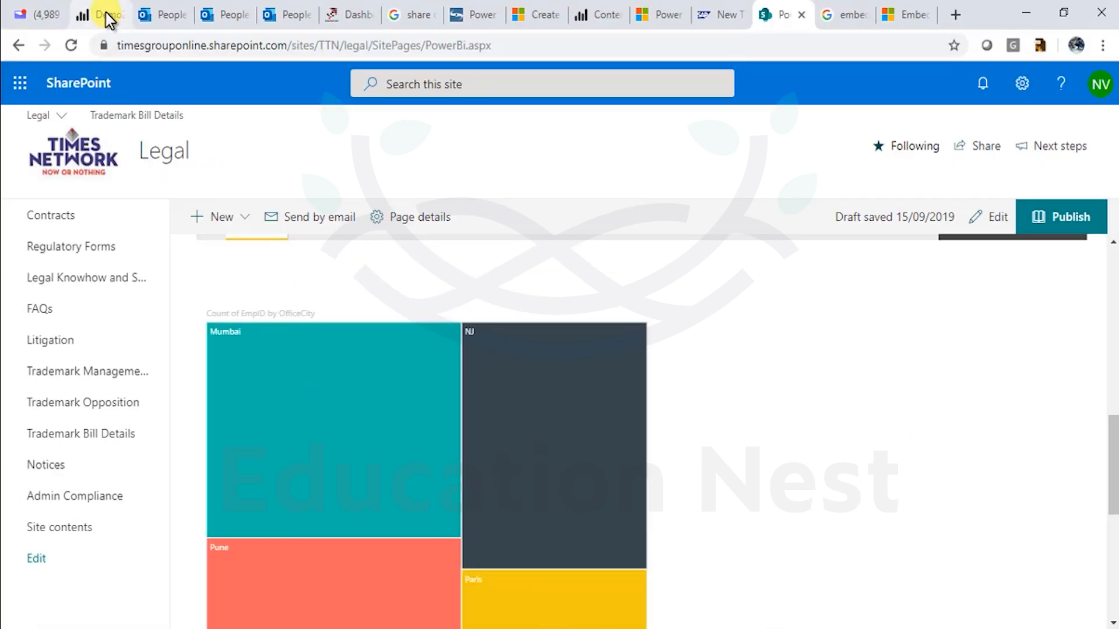
Review the Demo2 report's Publish to web confirmation in Power BI, close it without publishing and show the report's file options again.
click(102, 14)
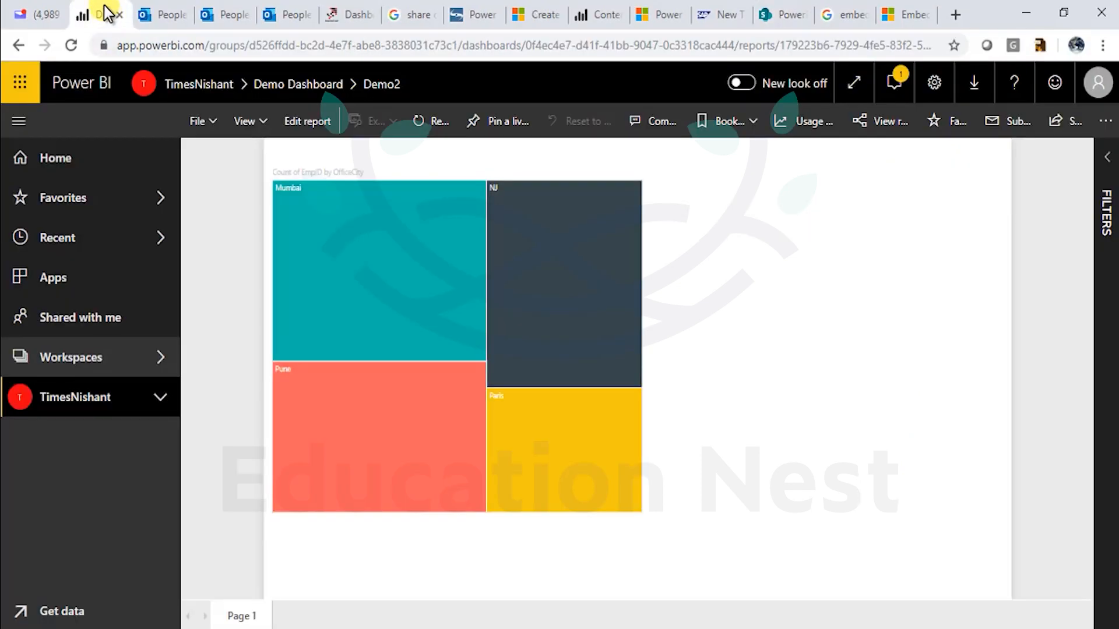
click(212, 125)
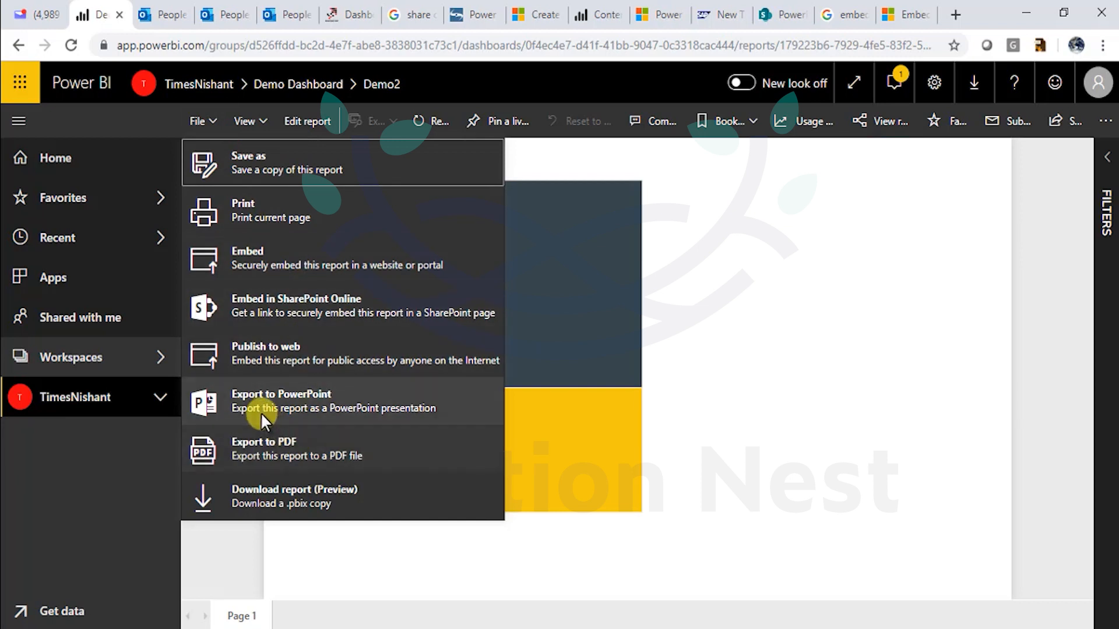
click(268, 359)
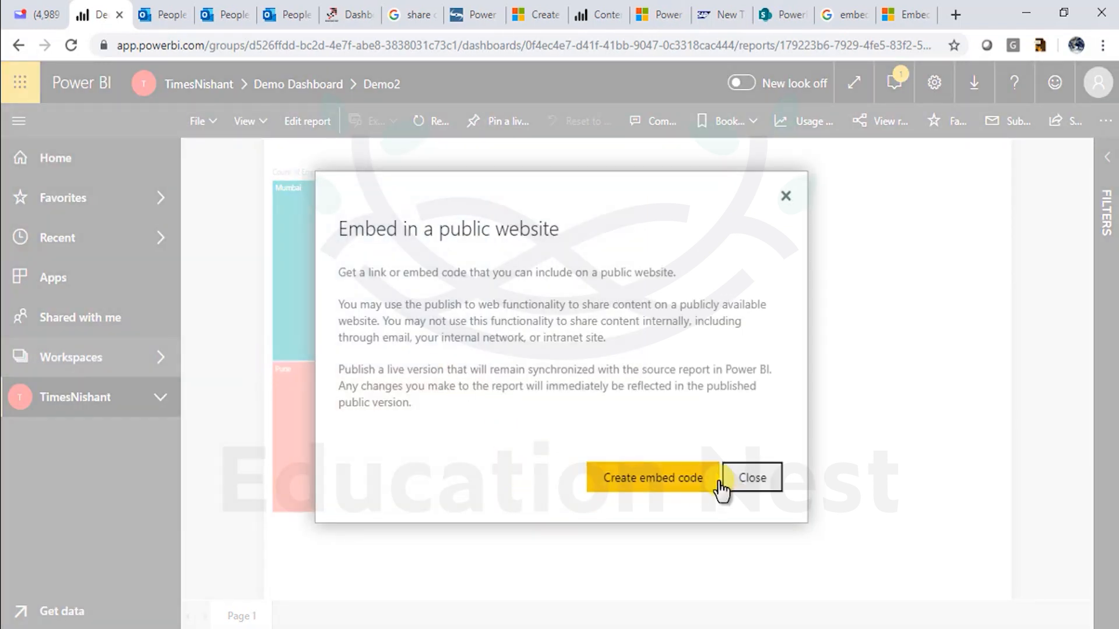
click(680, 479)
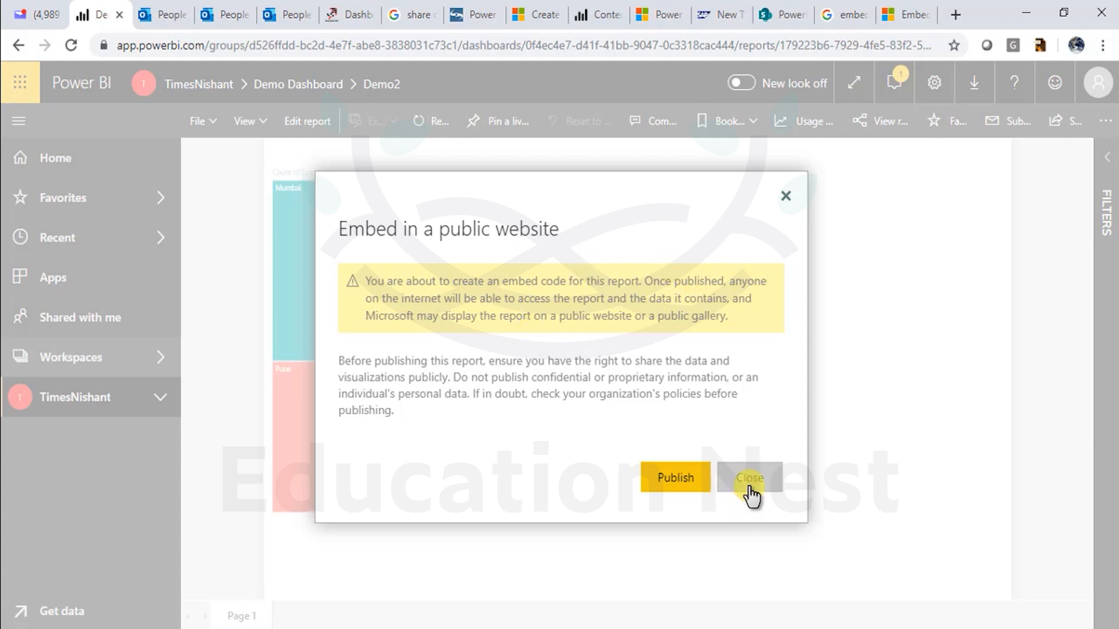
click(748, 485)
click(201, 121)
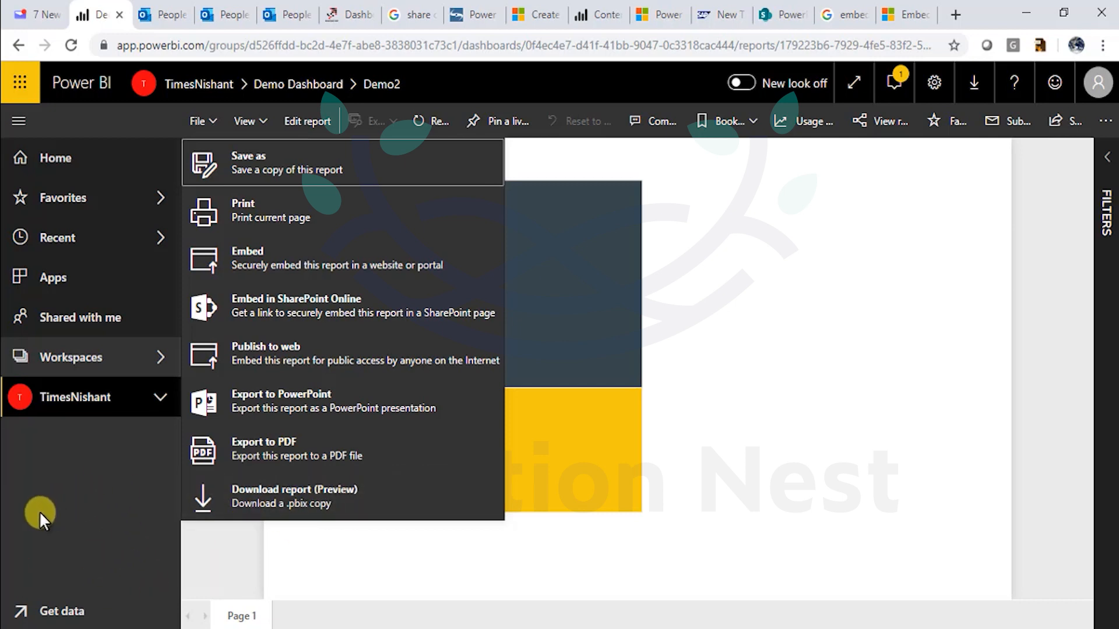
Export the Demo2 report as a PowerPoint presentation with Current Values.
click(284, 404)
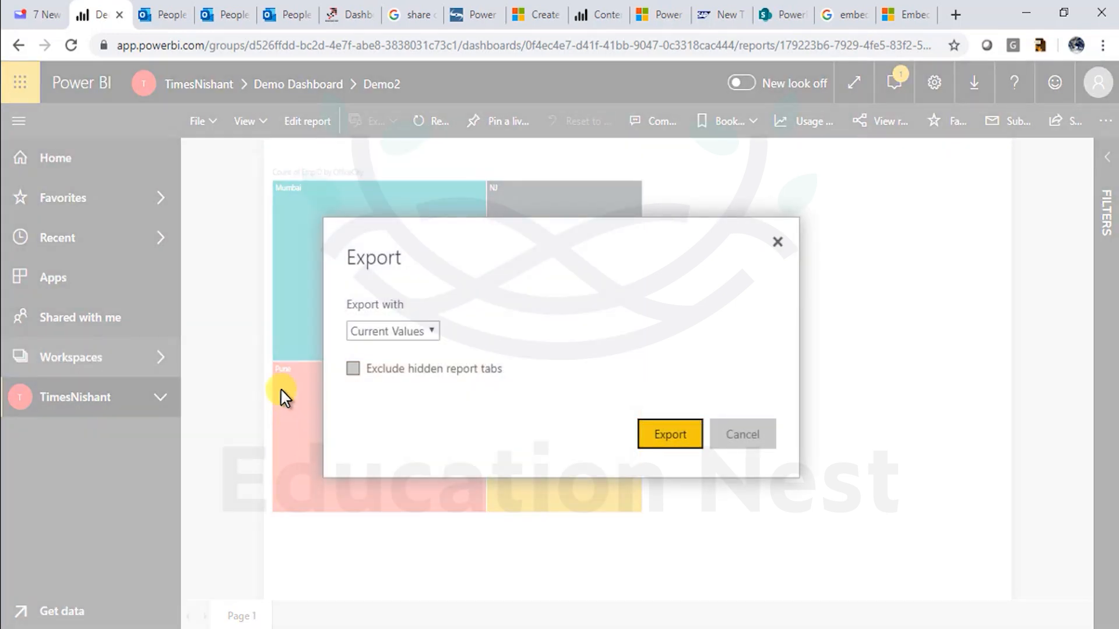
click(389, 333)
click(389, 336)
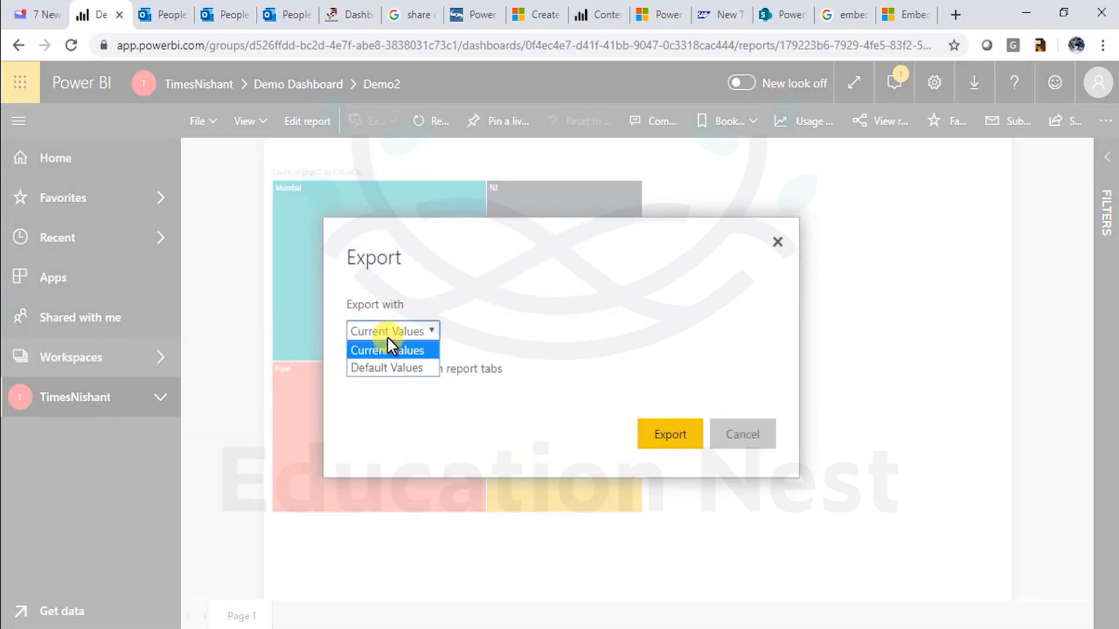
click(391, 350)
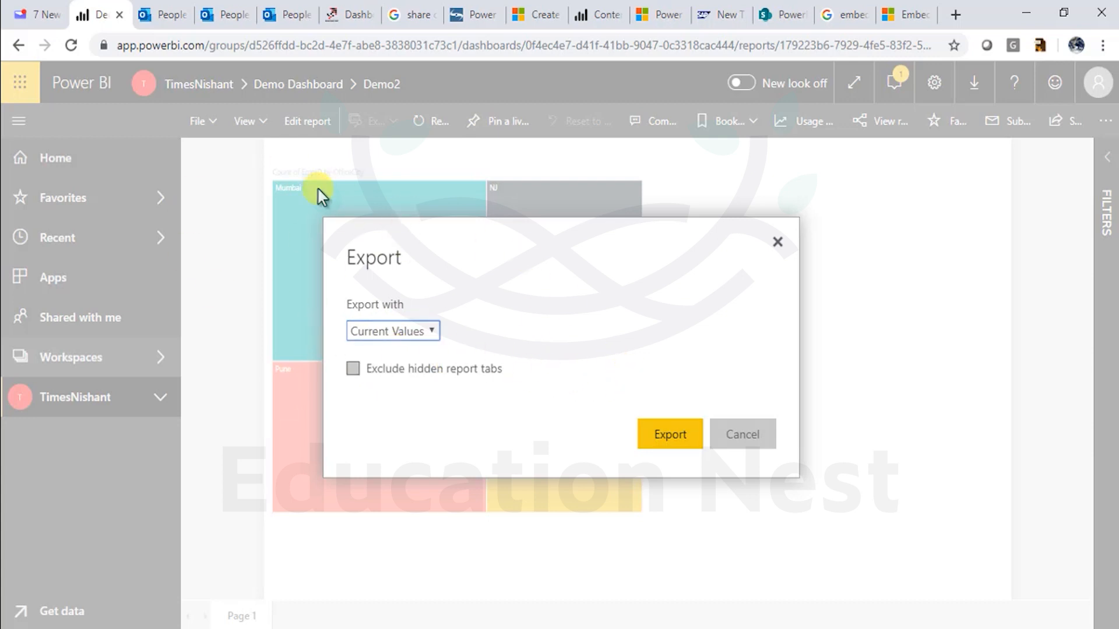
click(671, 441)
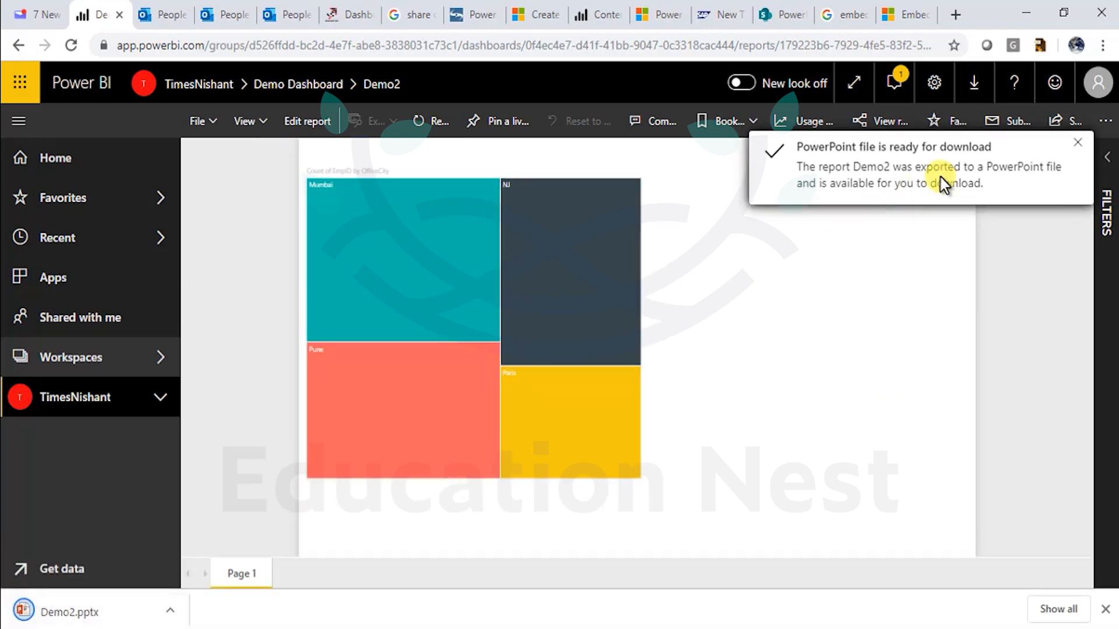
Open the downloaded Demo2.pptx, enable editing, and review the title slide's Power BI link and the treemap on slide 2.
click(70, 612)
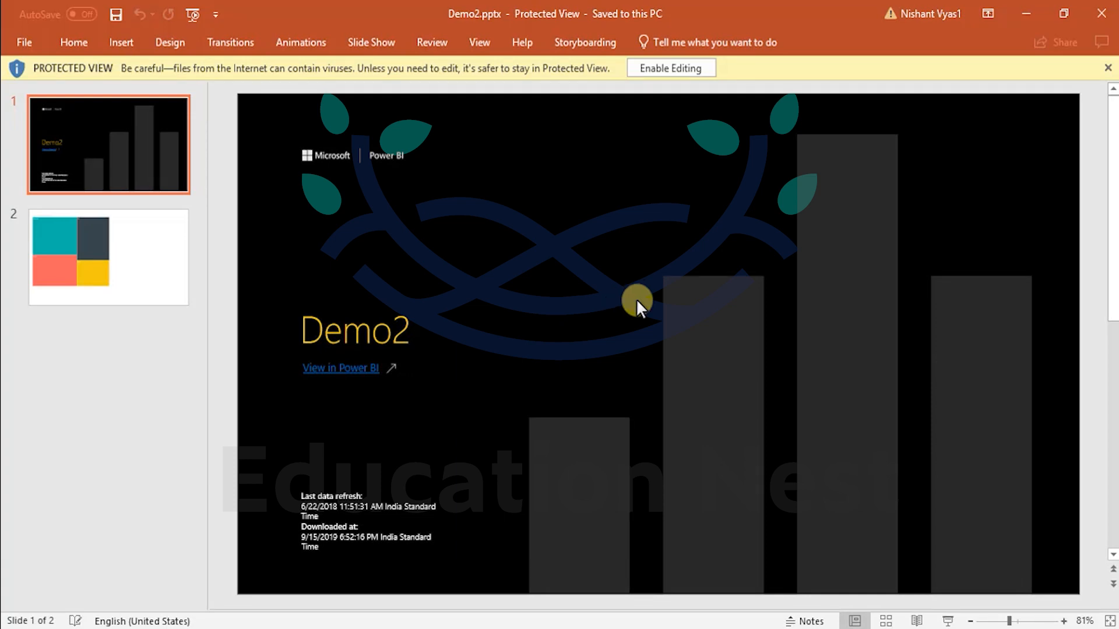
mouse_move(331, 372)
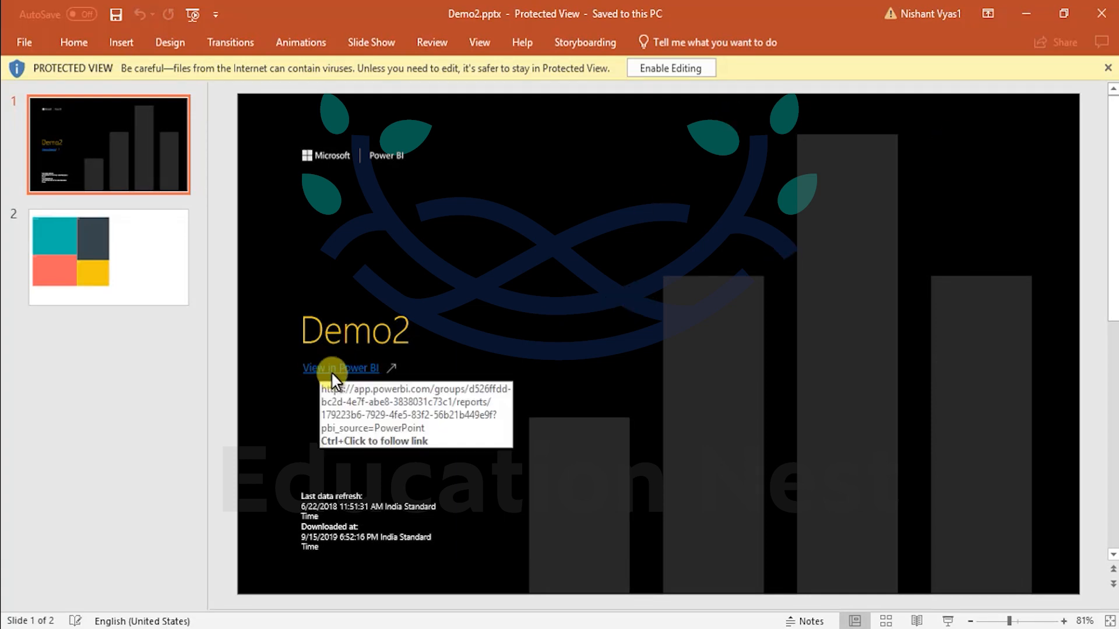
click(654, 71)
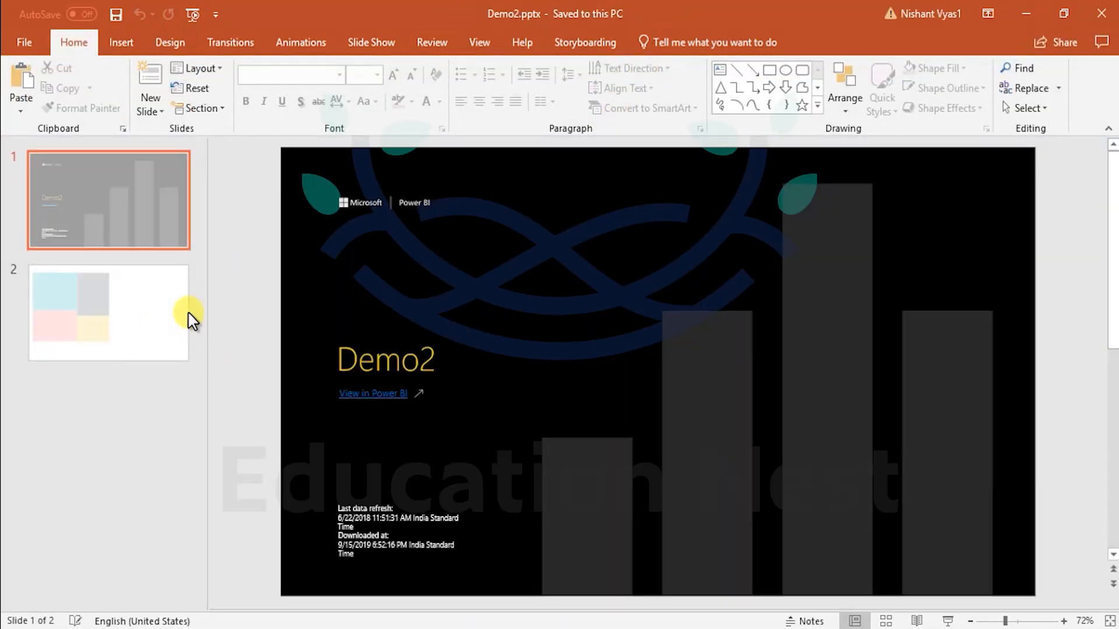
click(185, 314)
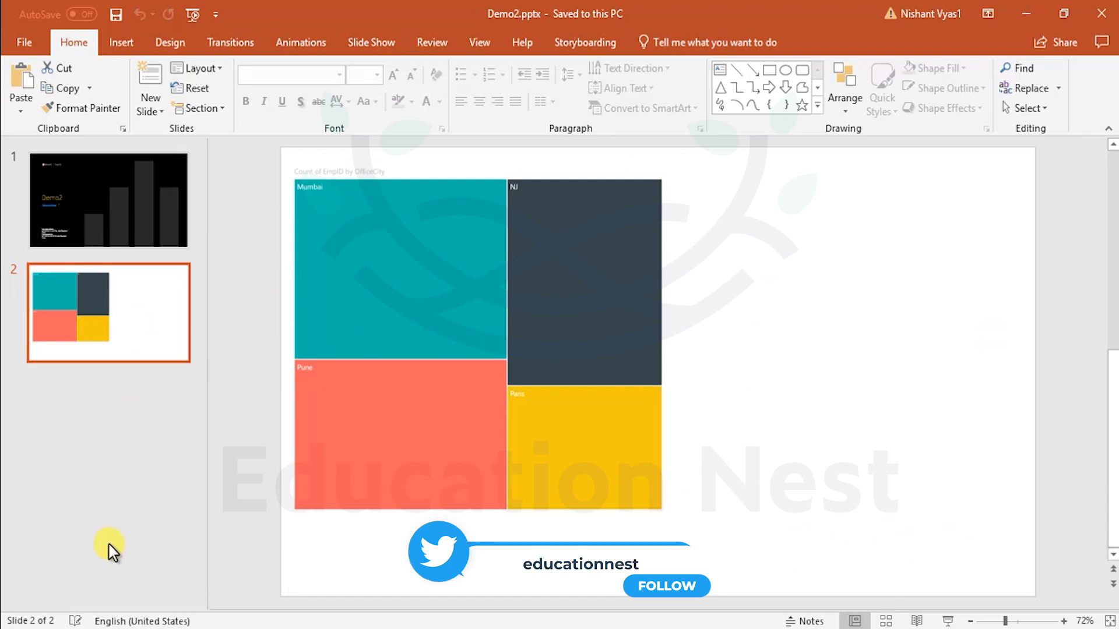
click(1032, 9)
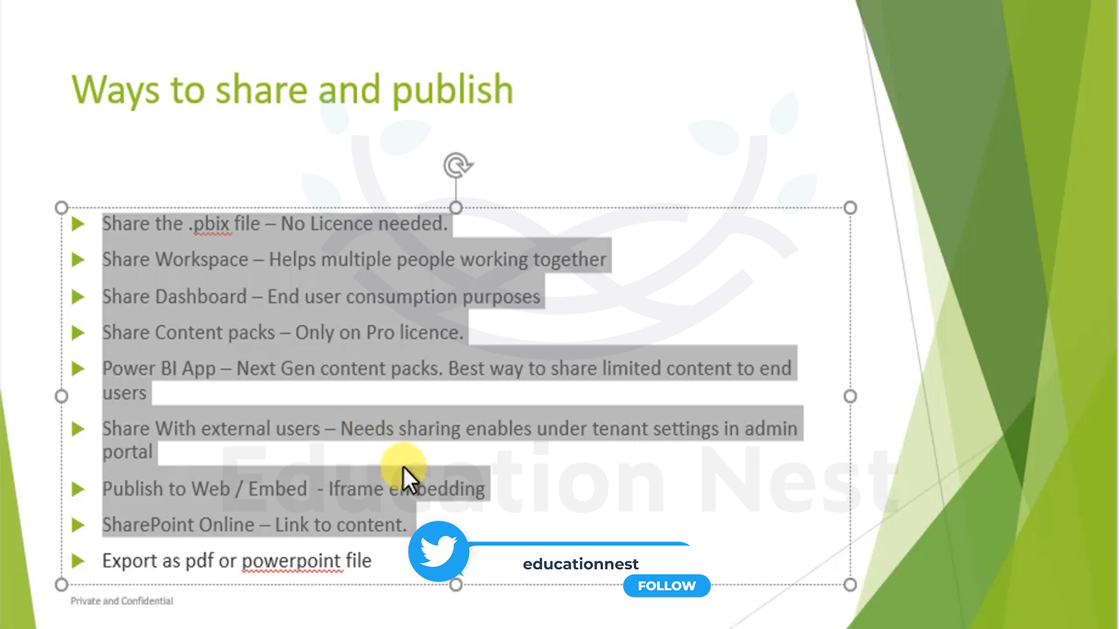
Return to the Demo2 report in Power BI and export it to a PDF file.
click(186, 560)
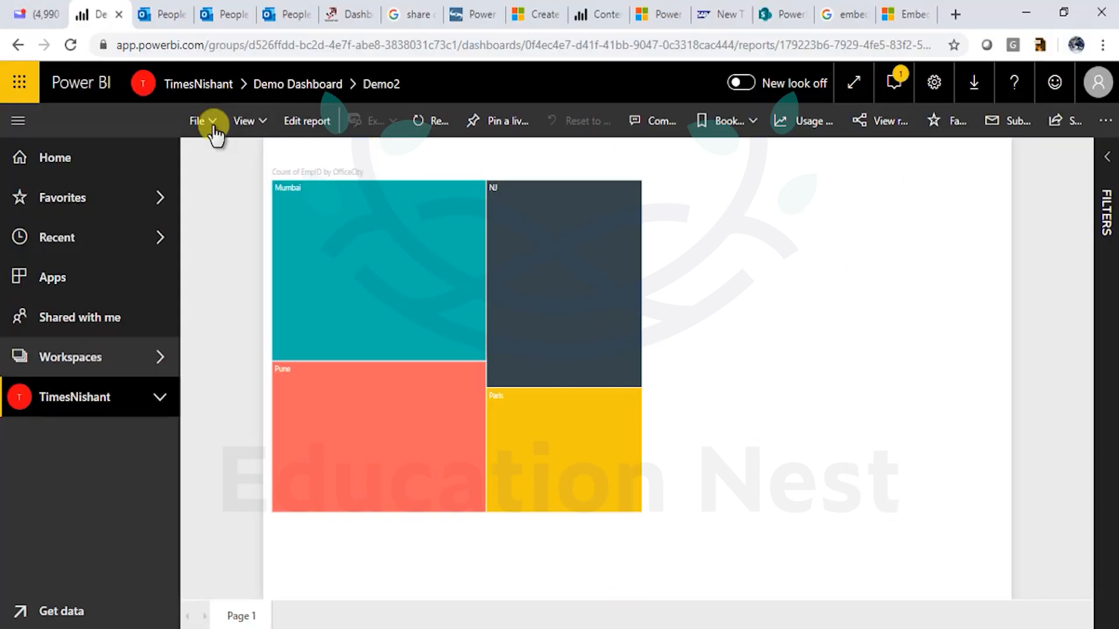
click(213, 126)
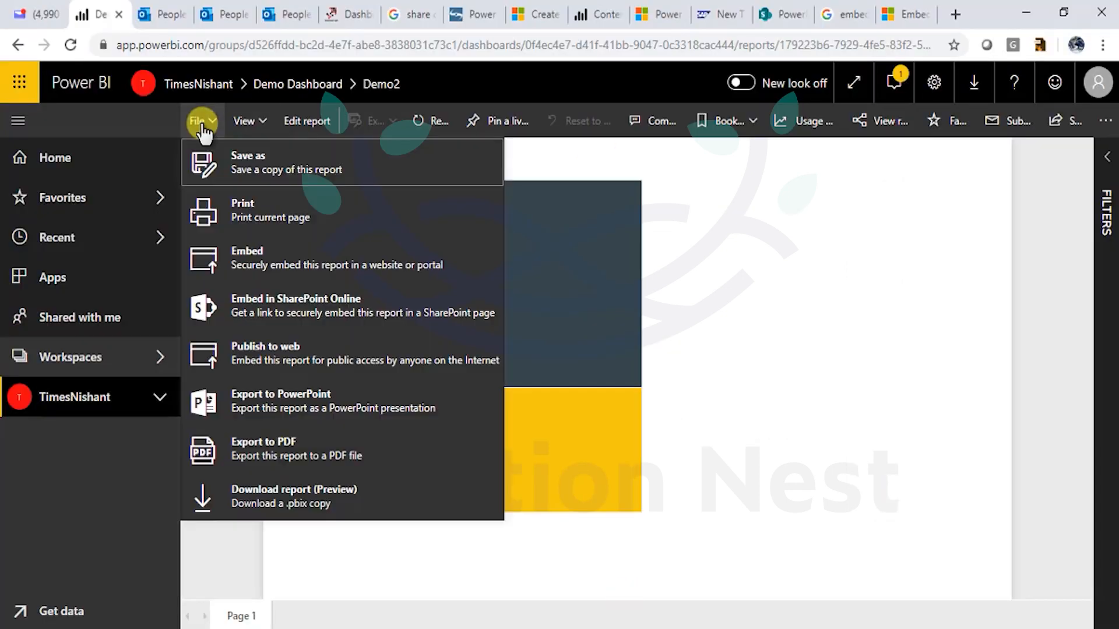
click(259, 446)
click(661, 432)
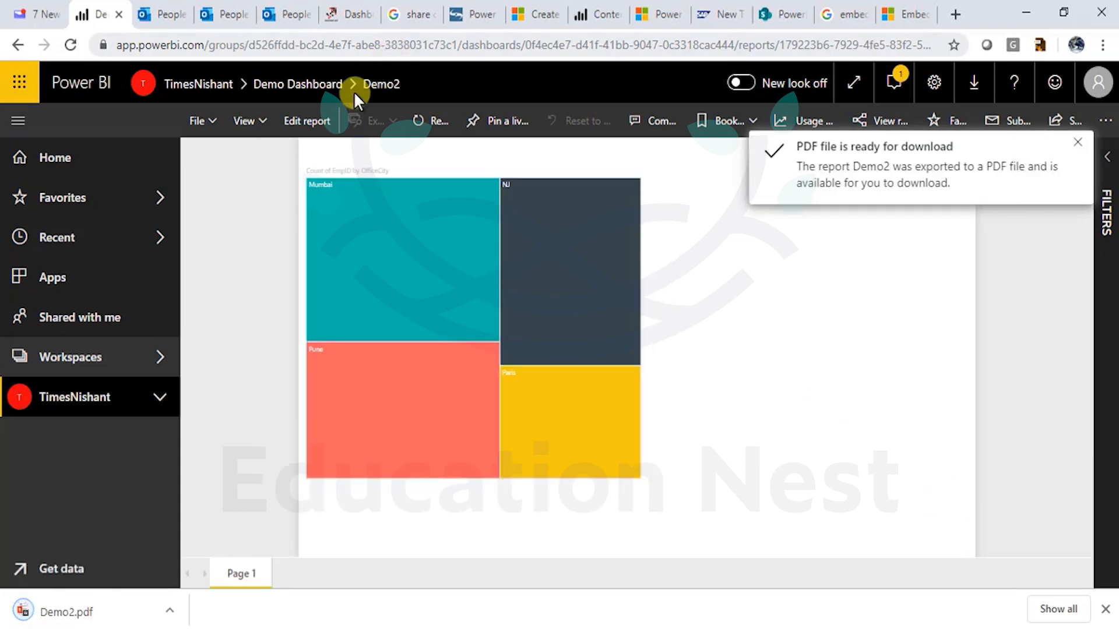
Open the downloaded Demo2.pdf and look over the exported treemap page.
click(130, 613)
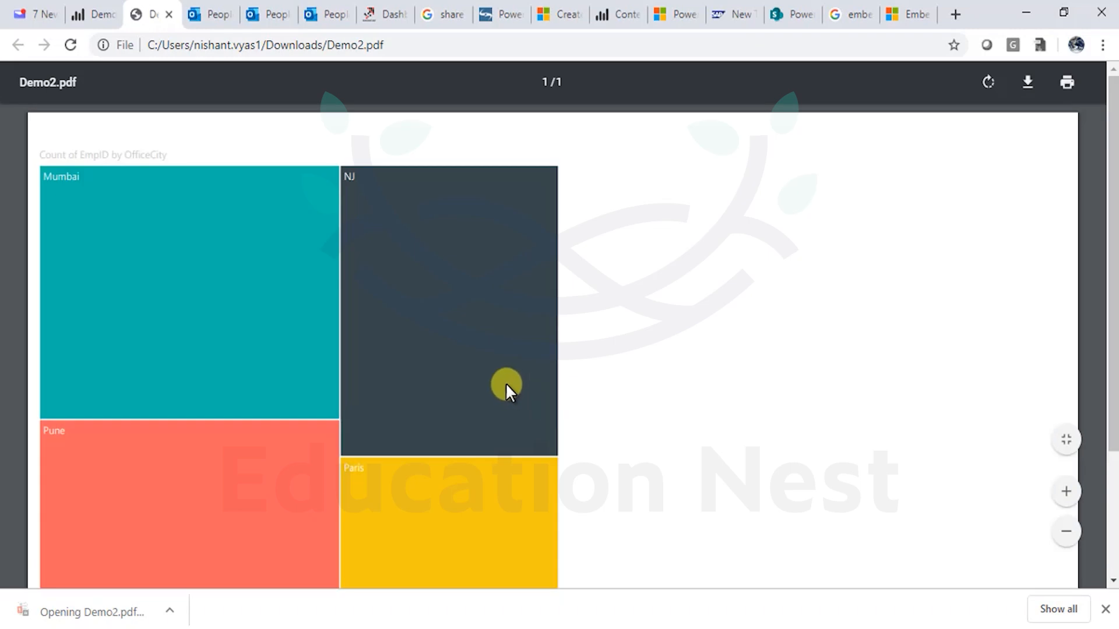
scroll(530, 315, down, 3)
scroll(497, 402, up, 3)
scroll(503, 370, down, 3)
scroll(504, 377, up, 3)
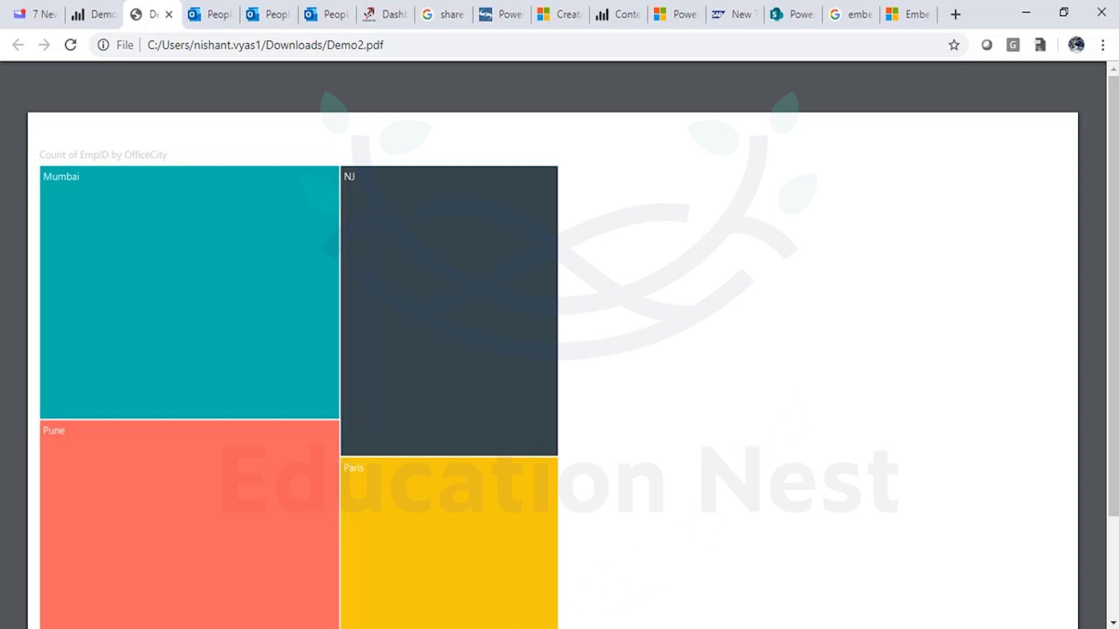
Switch back to the "Ways to share and publish" slide in PowerPoint and highlight the "Share the .pbix file" bullet.
mouse_move(512, 582)
click(327, 589)
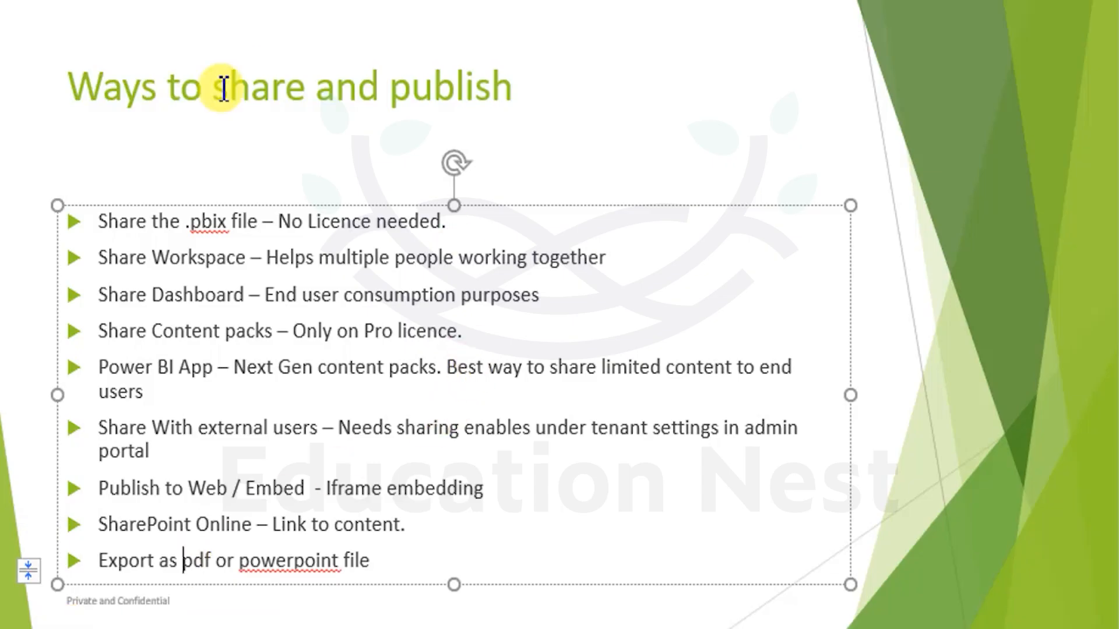
drag(506, 228, 111, 227)
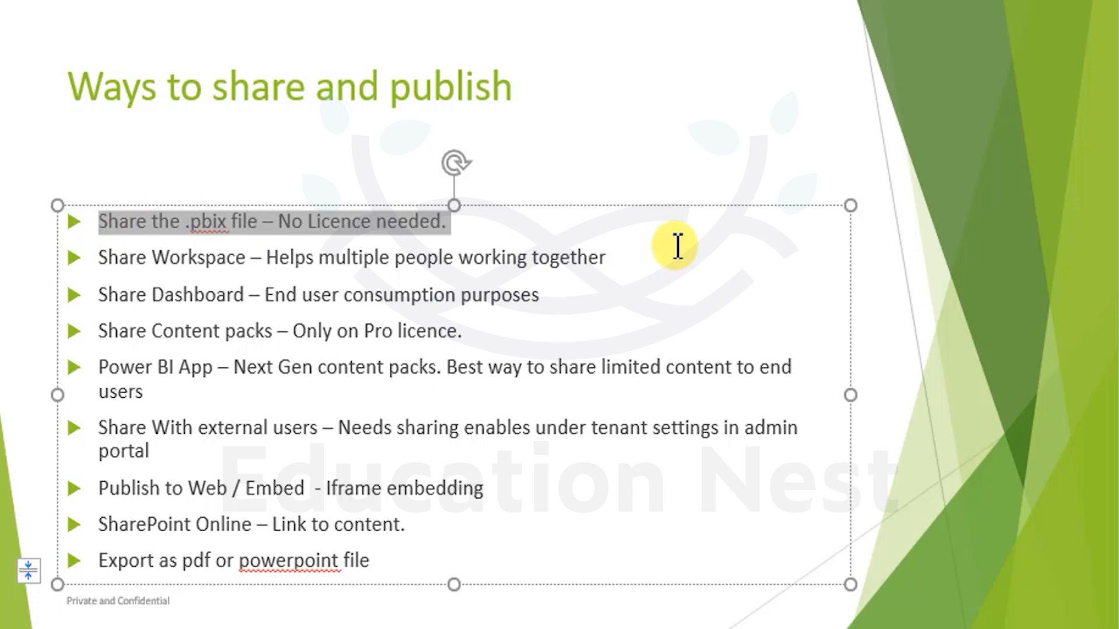